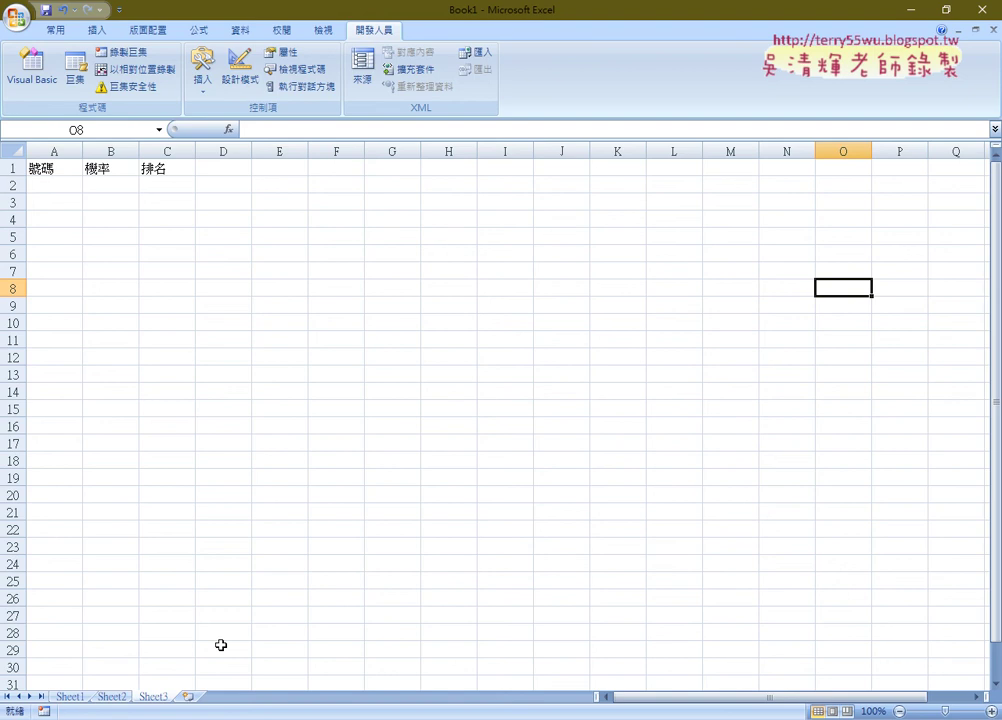
- On Sheet3, enter 1 in A2 and fill the series down to 49 in A50
click(117, 697)
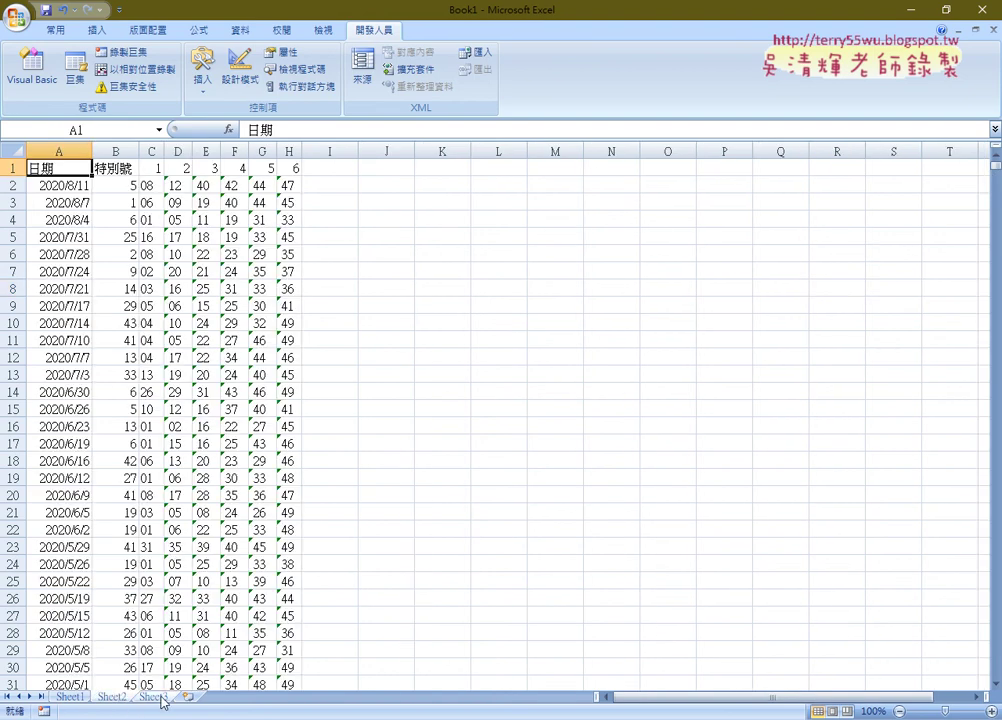
click(153, 697)
click(66, 182)
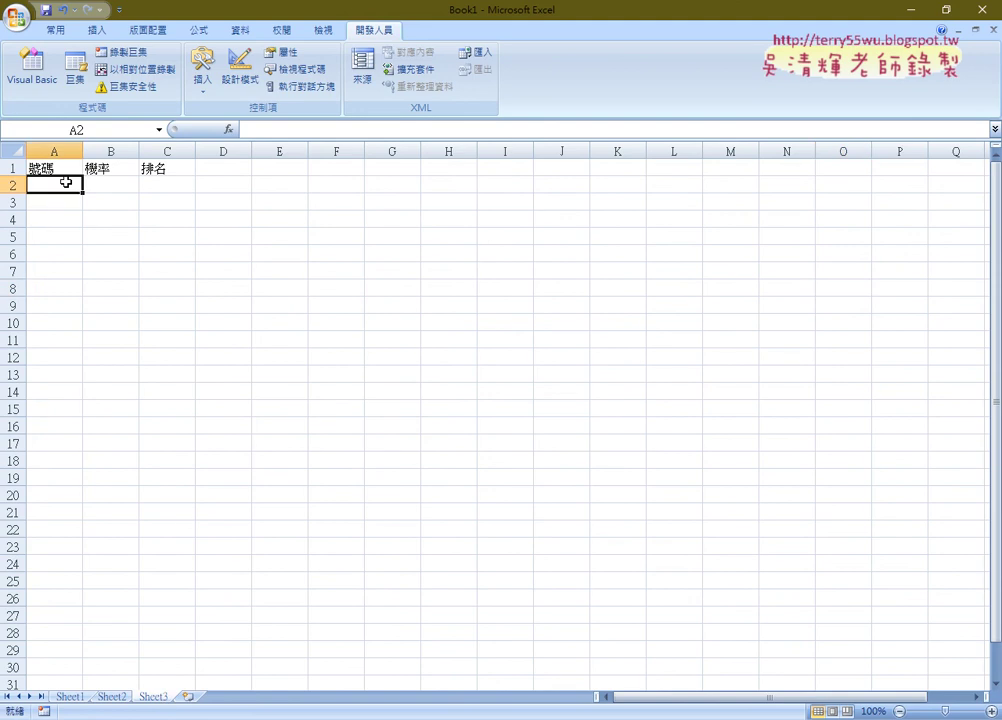
text(1)
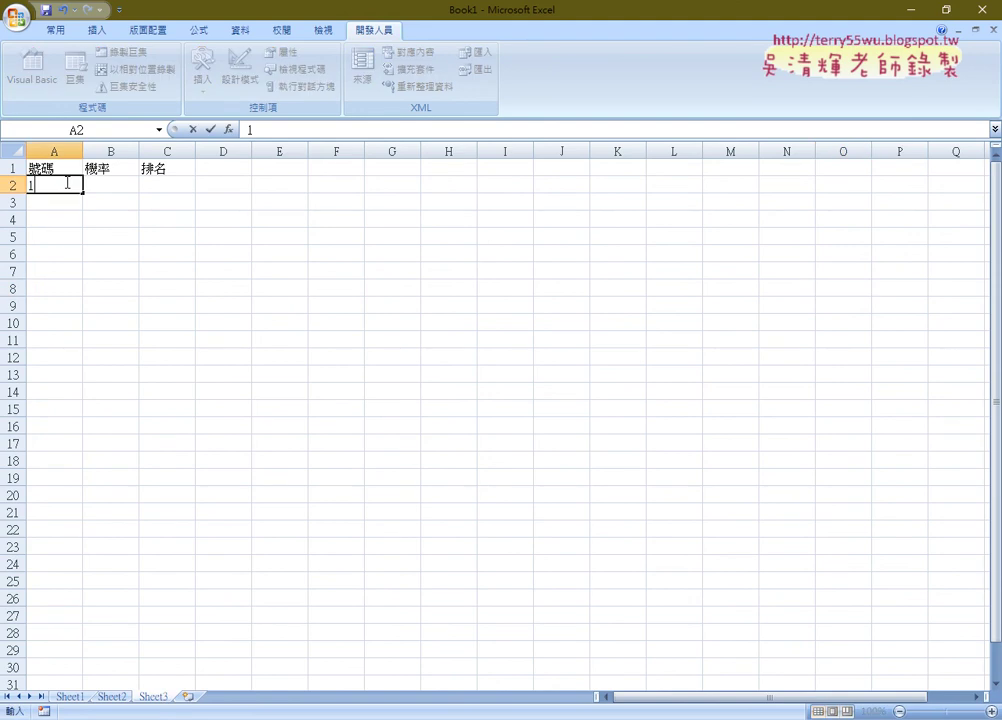
key(ctrl+Return)
mouse_move(83, 193)
mouse_down()
mouse_move(145, 712)
mouse_move(124, 652)
mouse_up()
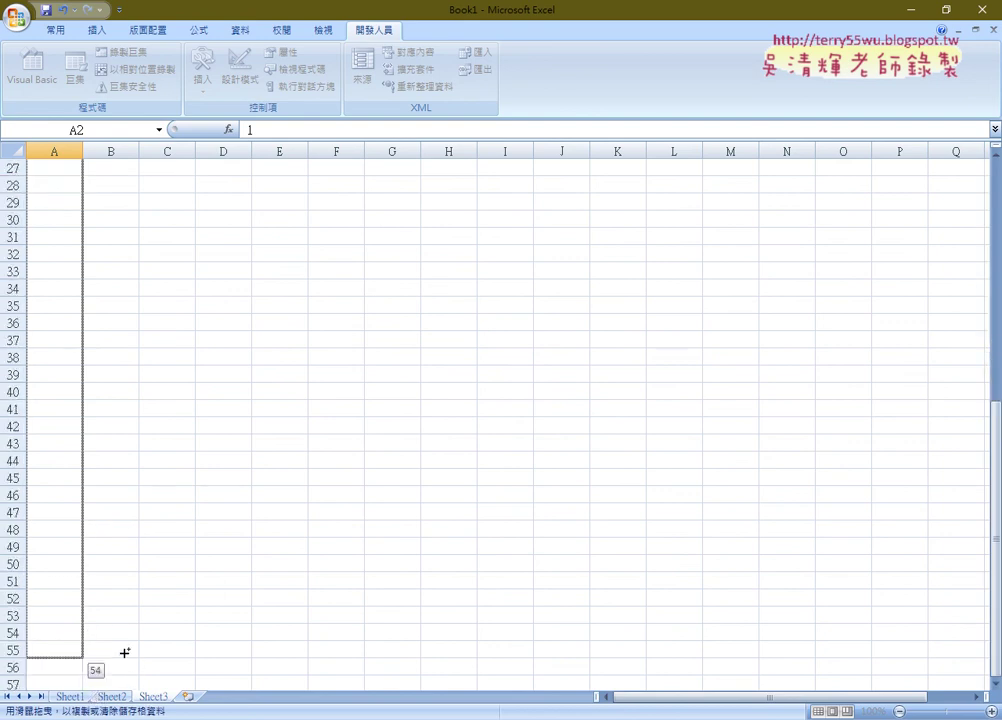
drag(124, 652, 105, 575)
scroll(227, 490, up, 9)
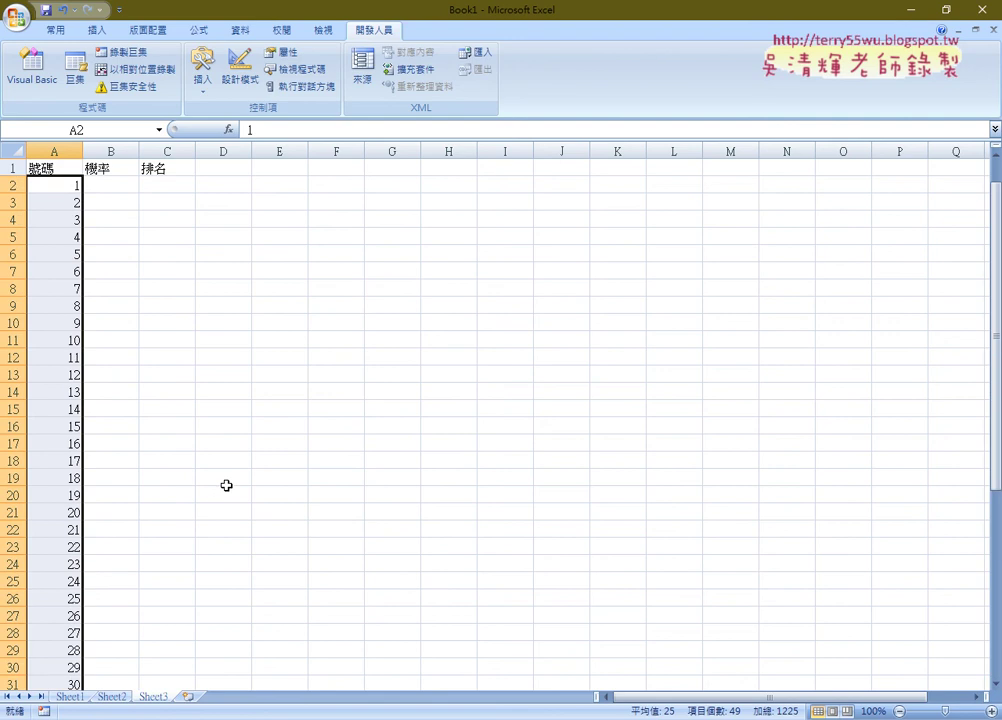
click(108, 185)
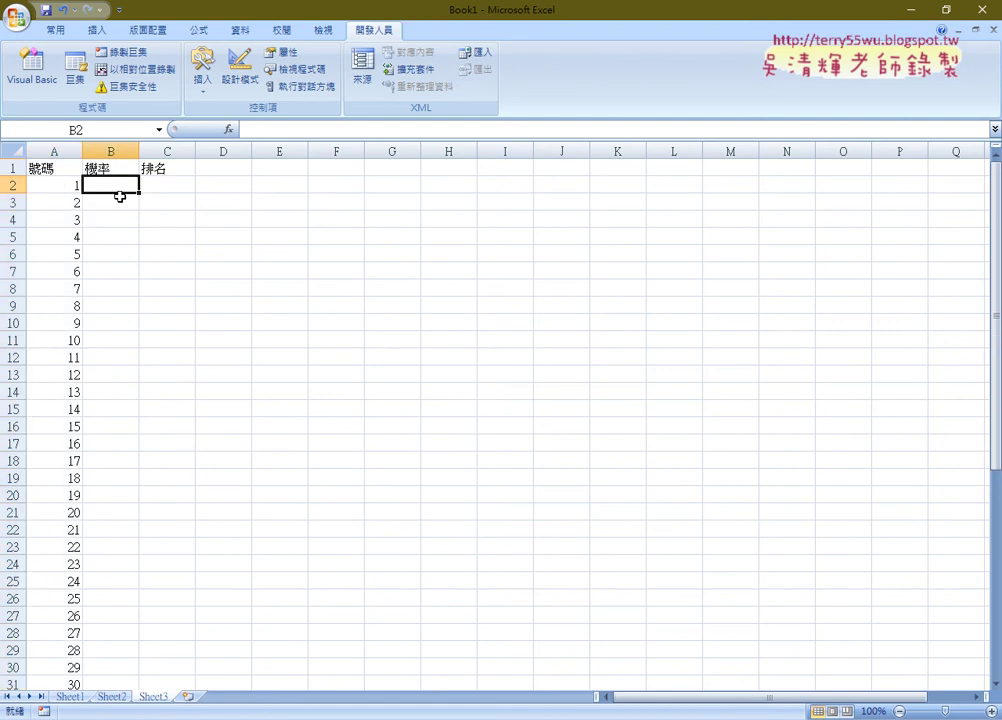
- On Sheet2, select the draw numbers B2:H to the last row and try the Name Box; stray input clears B2
click(112, 697)
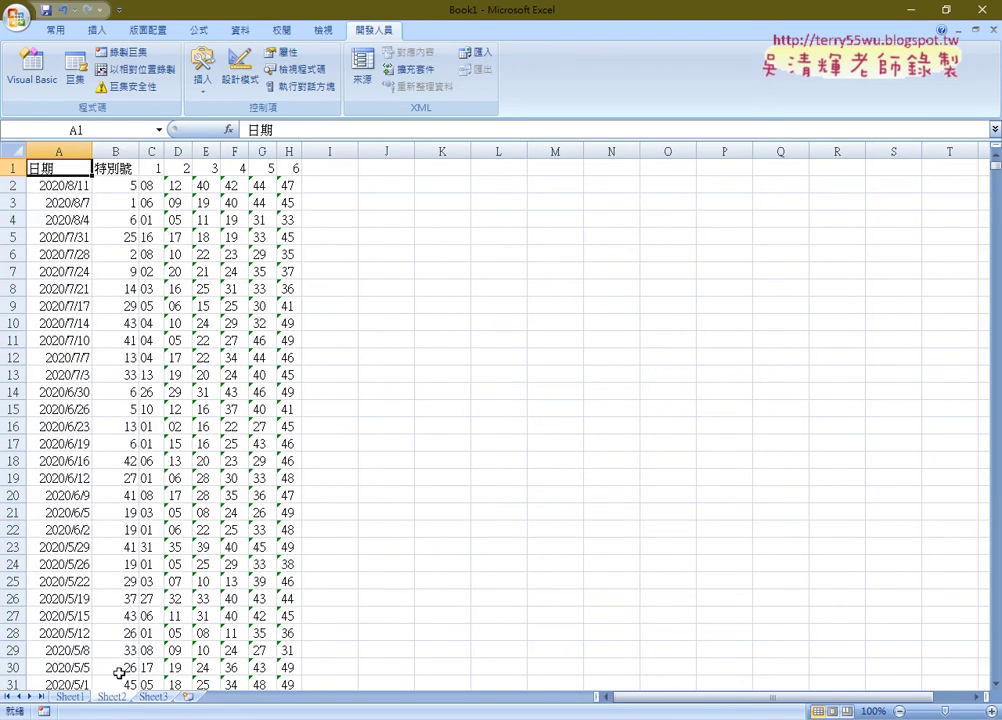
drag(130, 185, 289, 184)
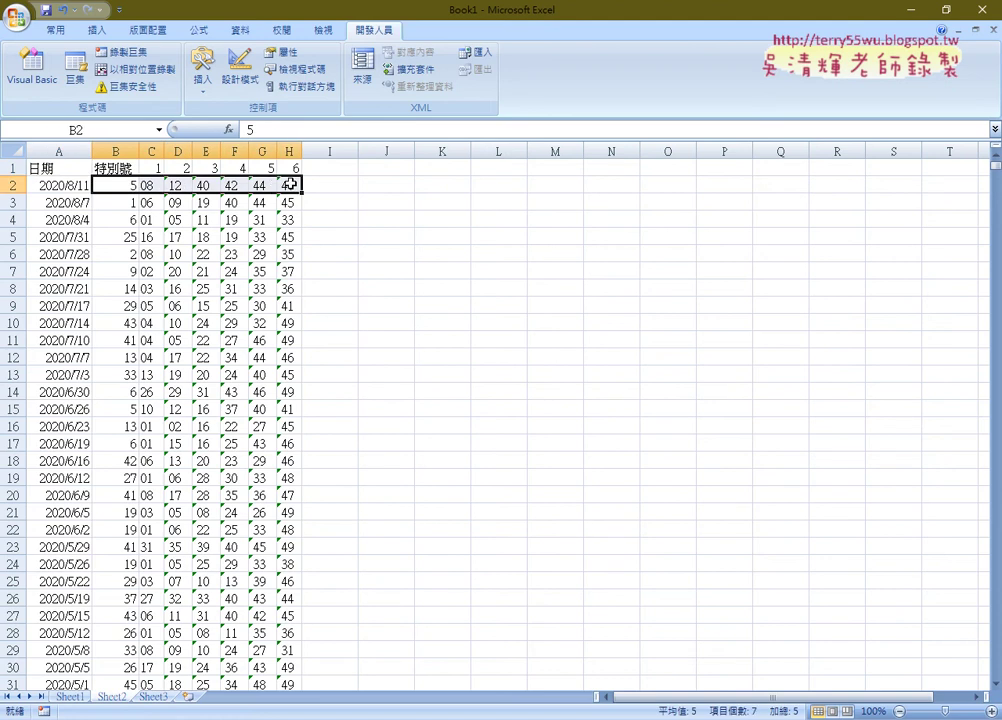
key(ctrl+shift+Down)
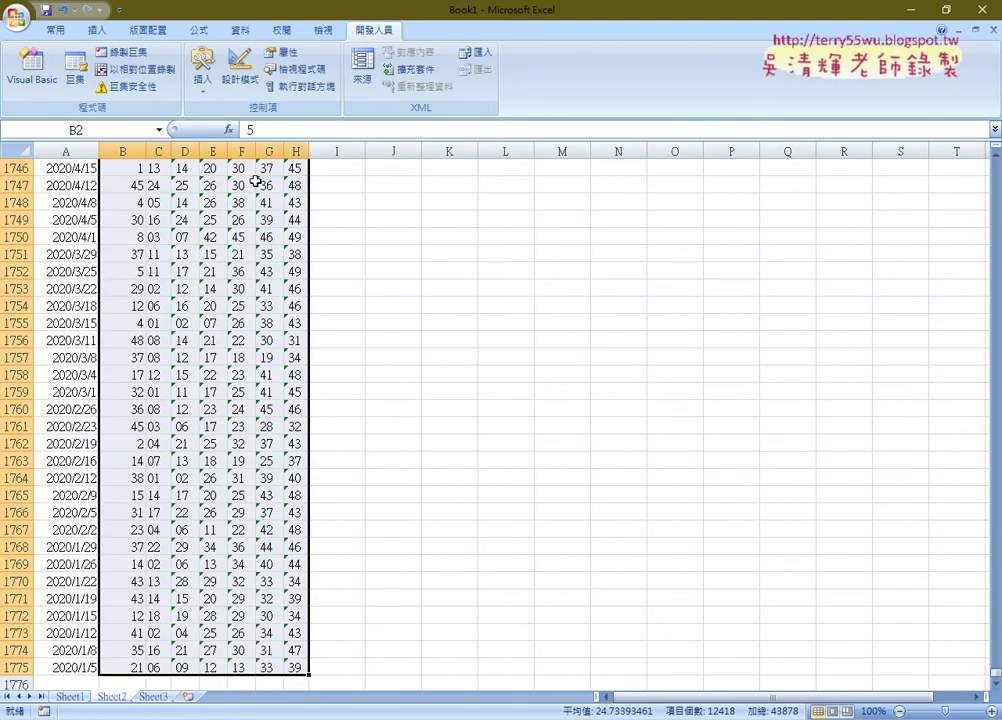
scroll(246, 300, up, 9)
scroll(246, 300, up, 1)
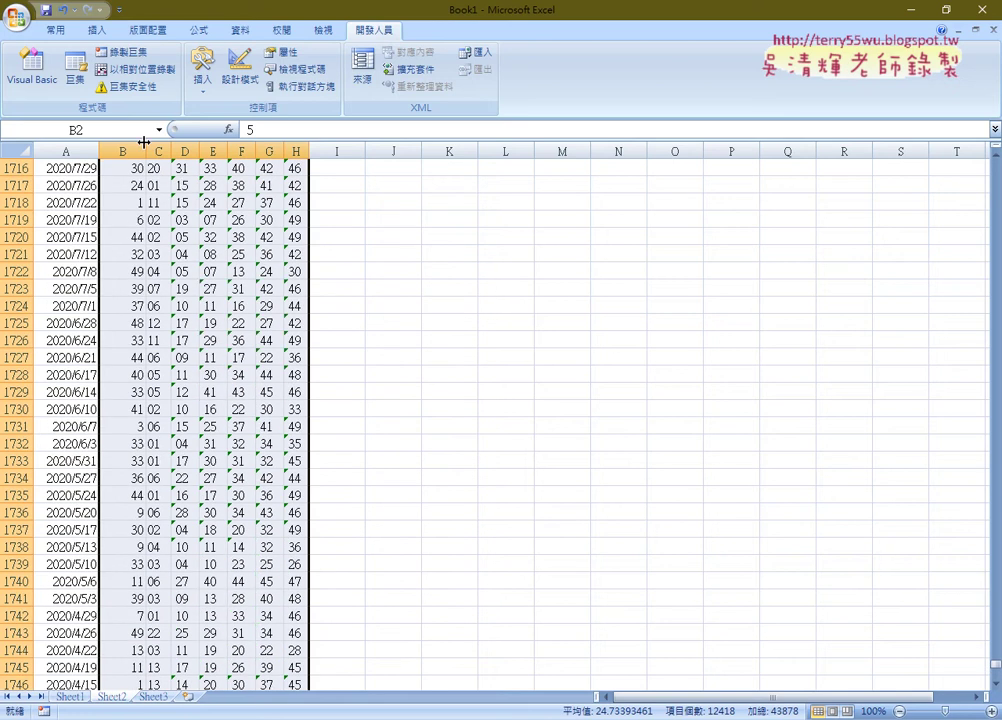
click(129, 130)
key(Escape)
text(ㄎ)
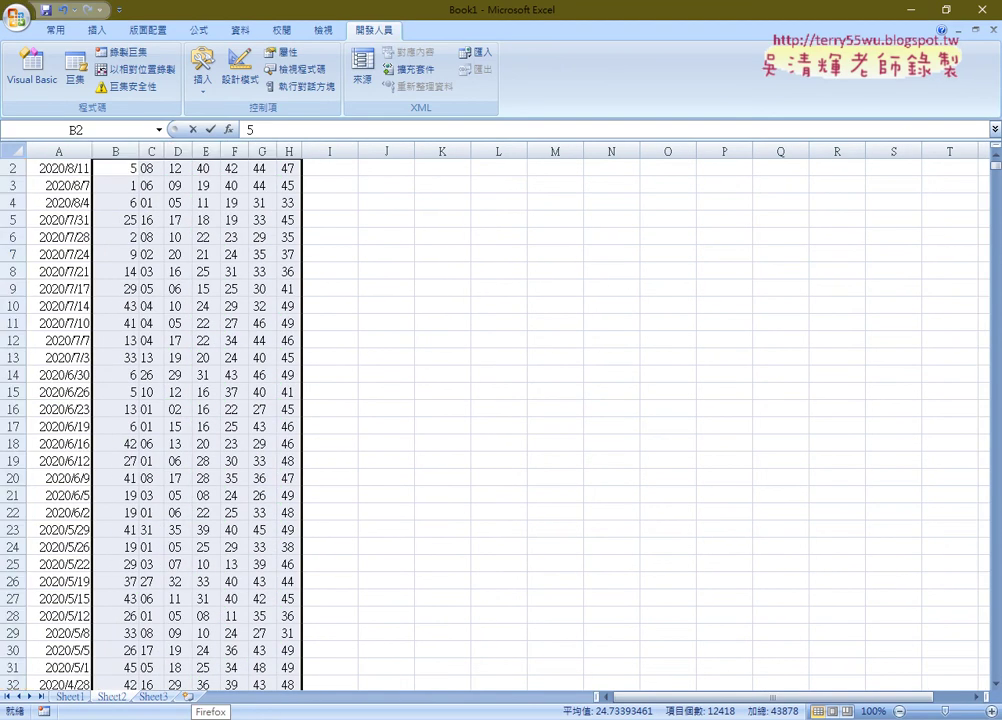
text(ㄞ)
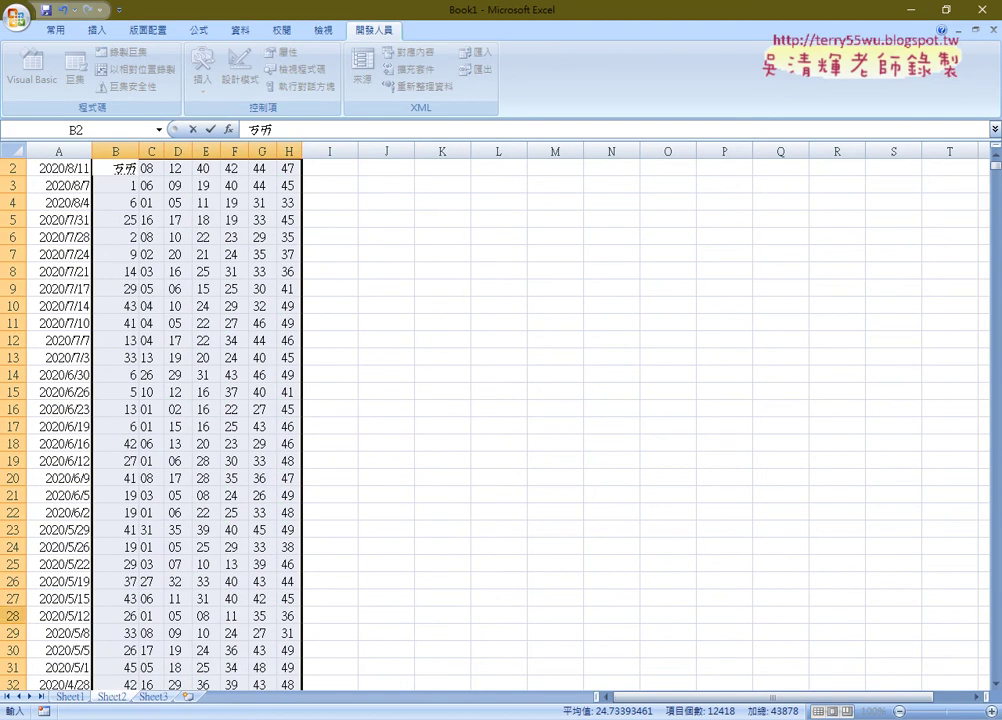
key(BackSpace)
key(BackSpace)
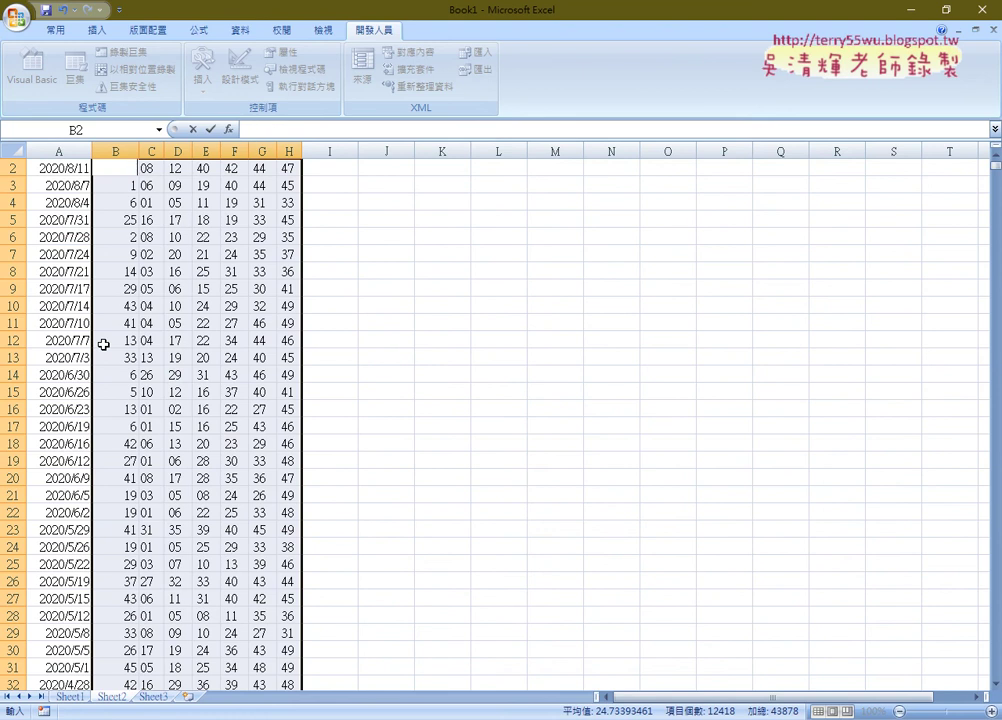
click(240, 372)
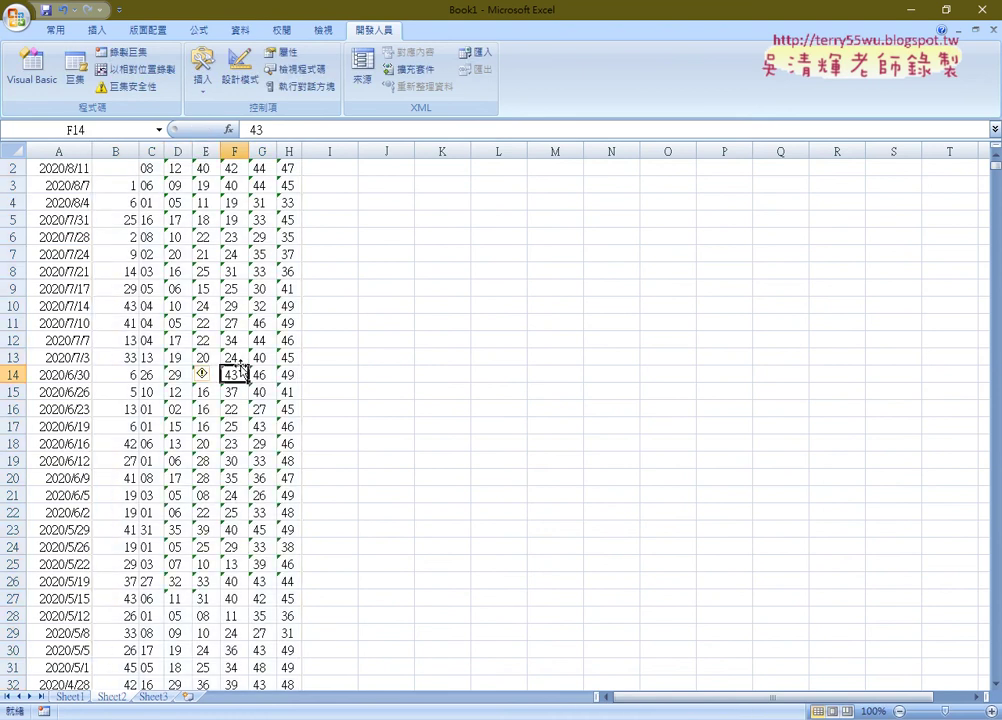
- Reselect the draw numbers C2:H down to the last draw, then go back to cell A2
scroll(200, 290, up, 1)
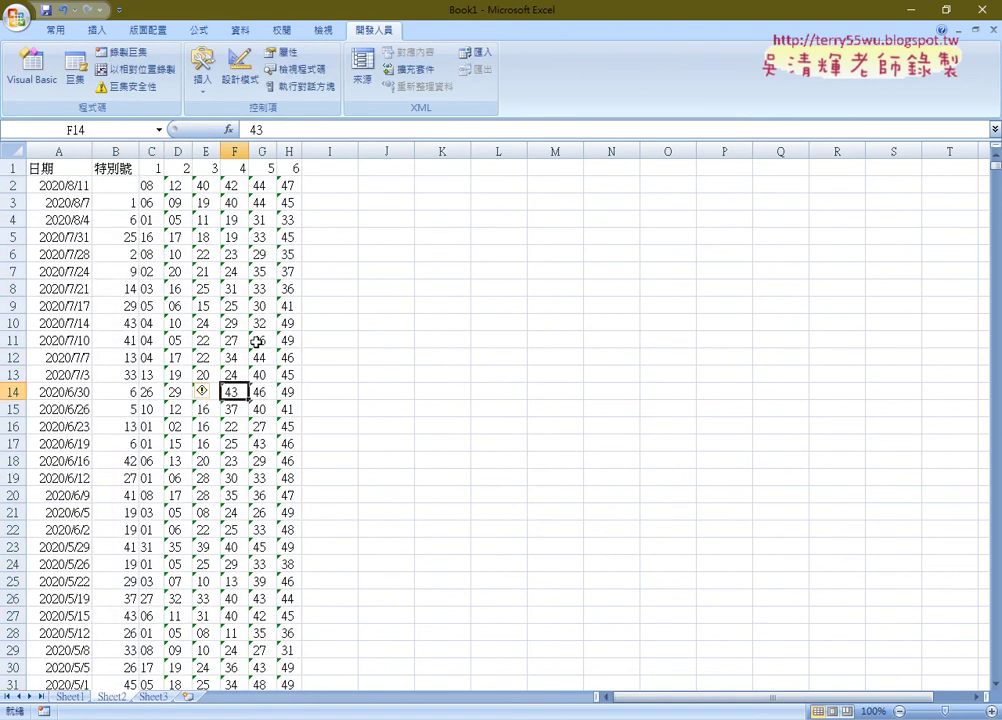
click(150, 184)
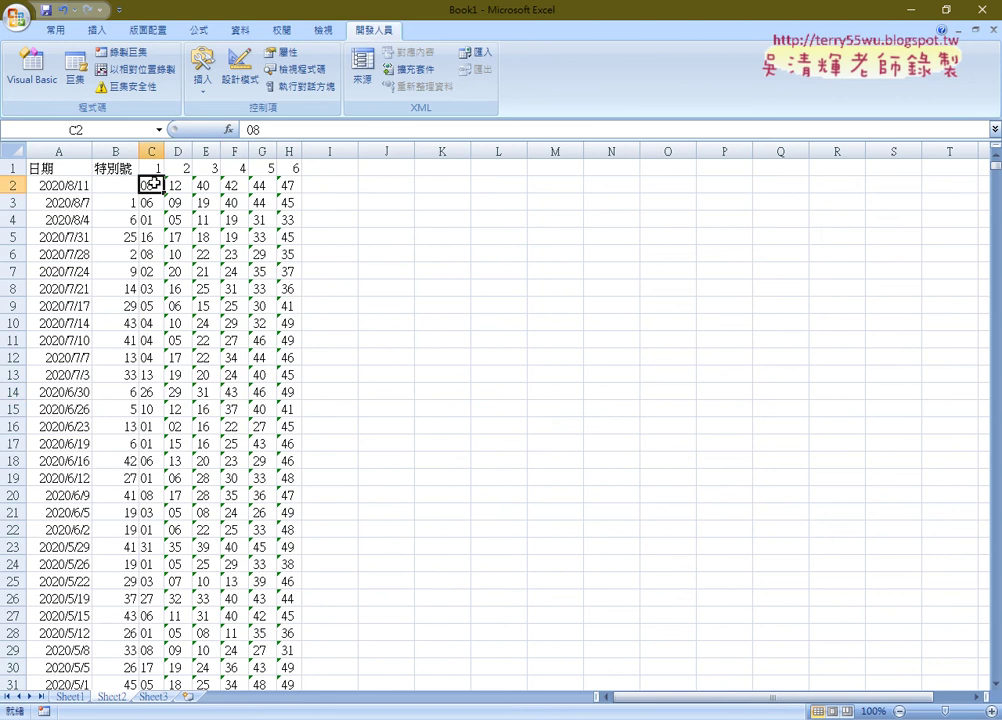
key(ctrl+shift+Right)
key(ctrl+shift+Down)
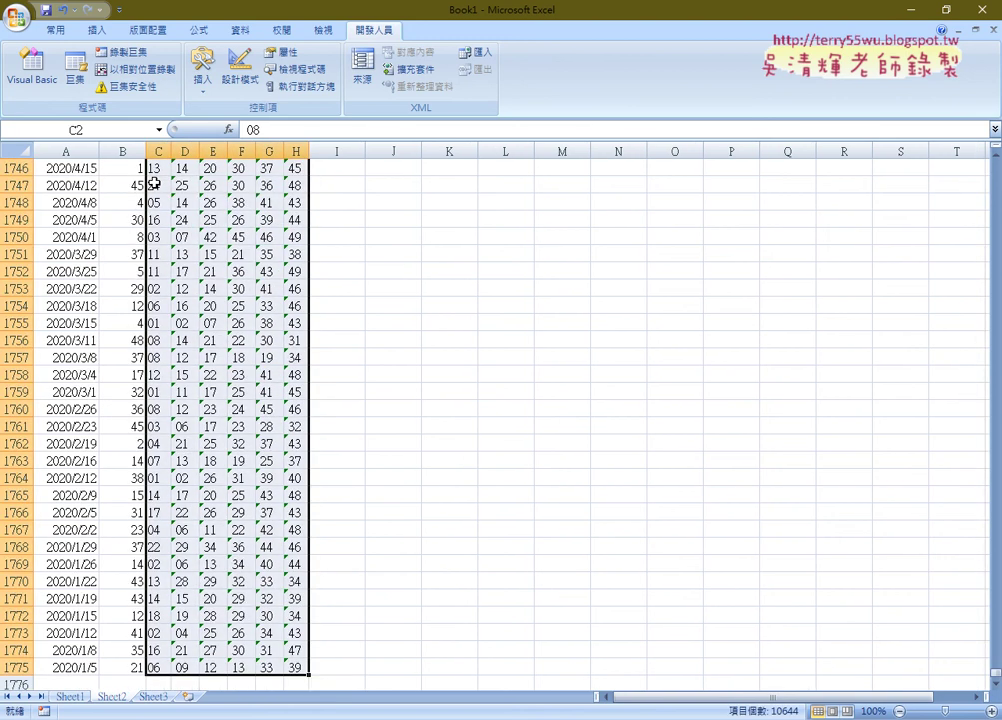
scroll(155, 183, up, 11)
scroll(152, 190, up, 4)
scroll(140, 190, up, 12)
scroll(134, 183, up, 4)
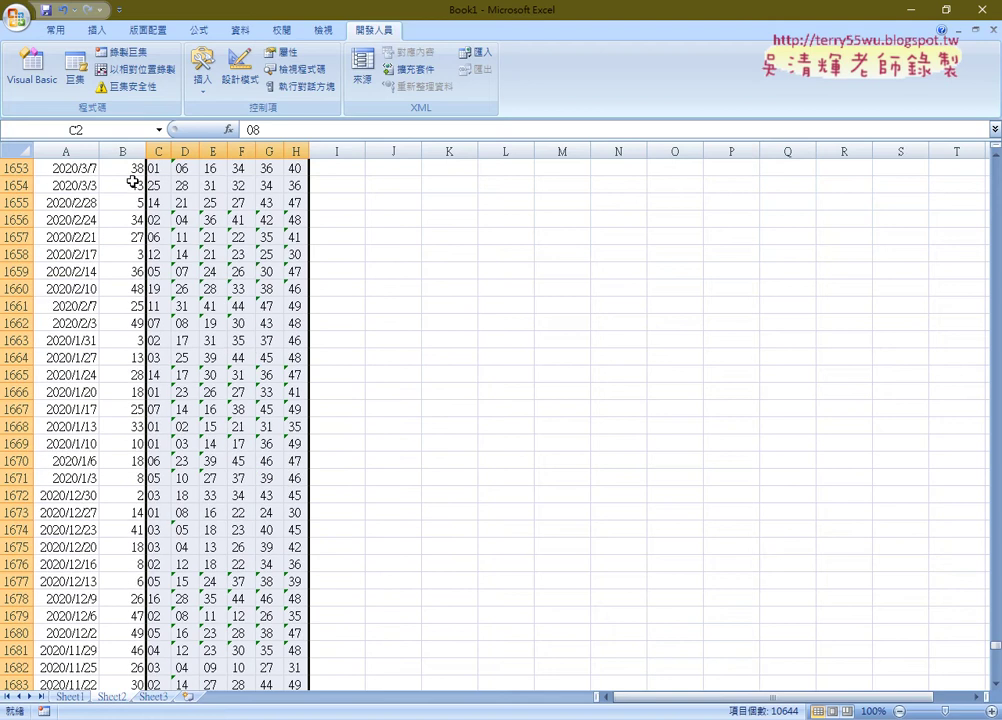
scroll(133, 181, up, 6)
drag(995, 645, 995, 162)
click(128, 186)
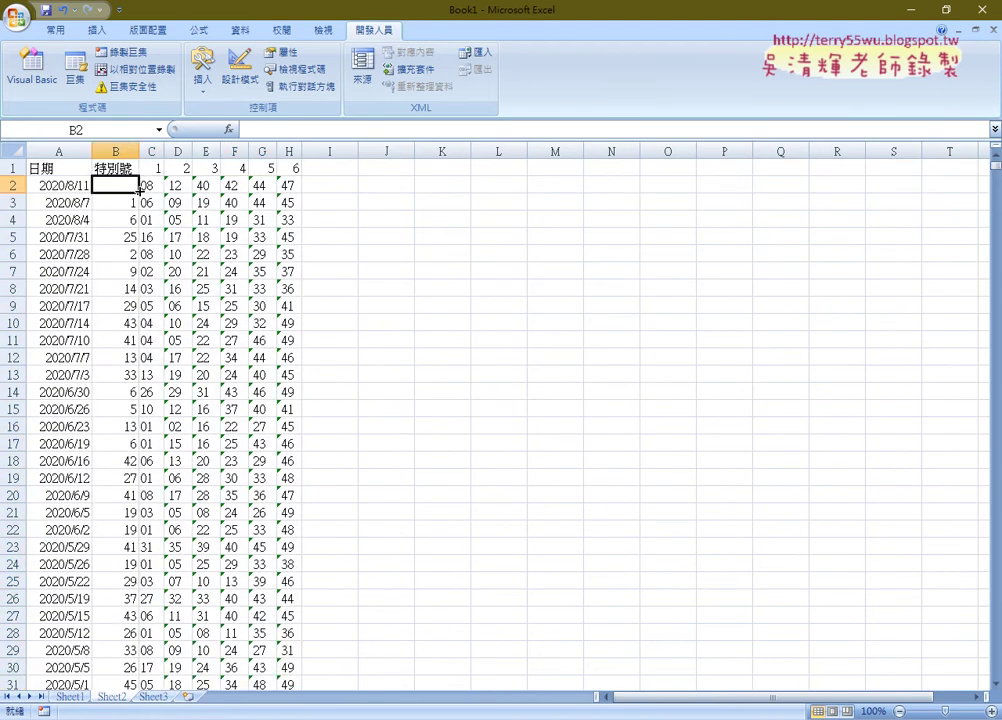
mouse_move(140, 190)
mouse_down()
mouse_move(152, 201)
mouse_move(139, 190)
mouse_up()
key(Left)
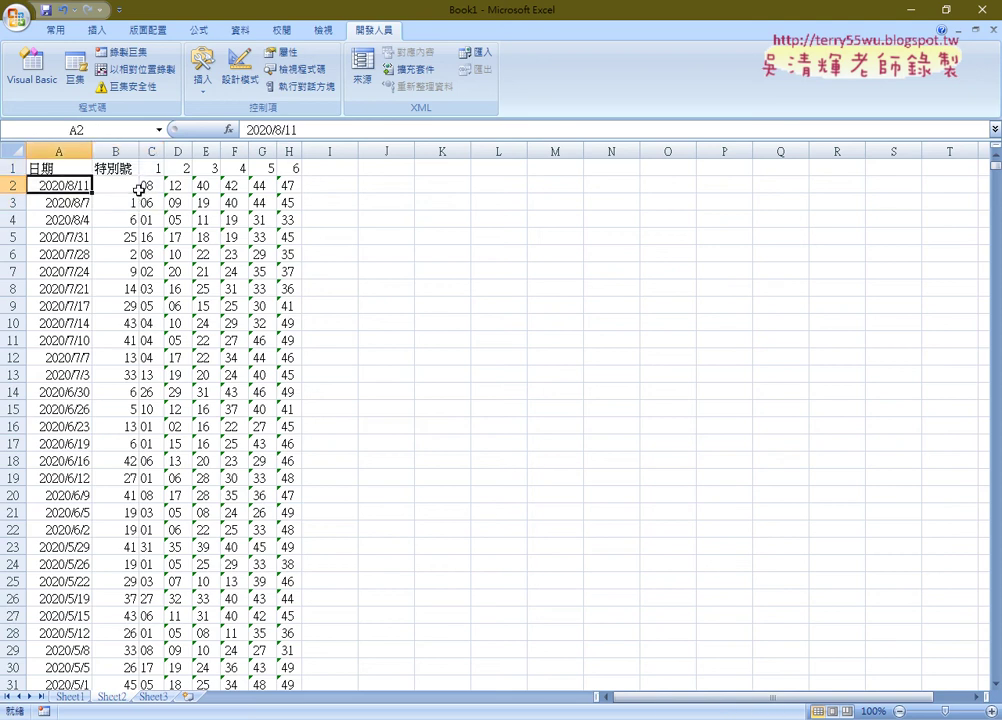
- Restore B2, name the draw block B2:H1775 '開獎' and go back to Sheet3
click(139, 190)
key(ctrl+shift+End)
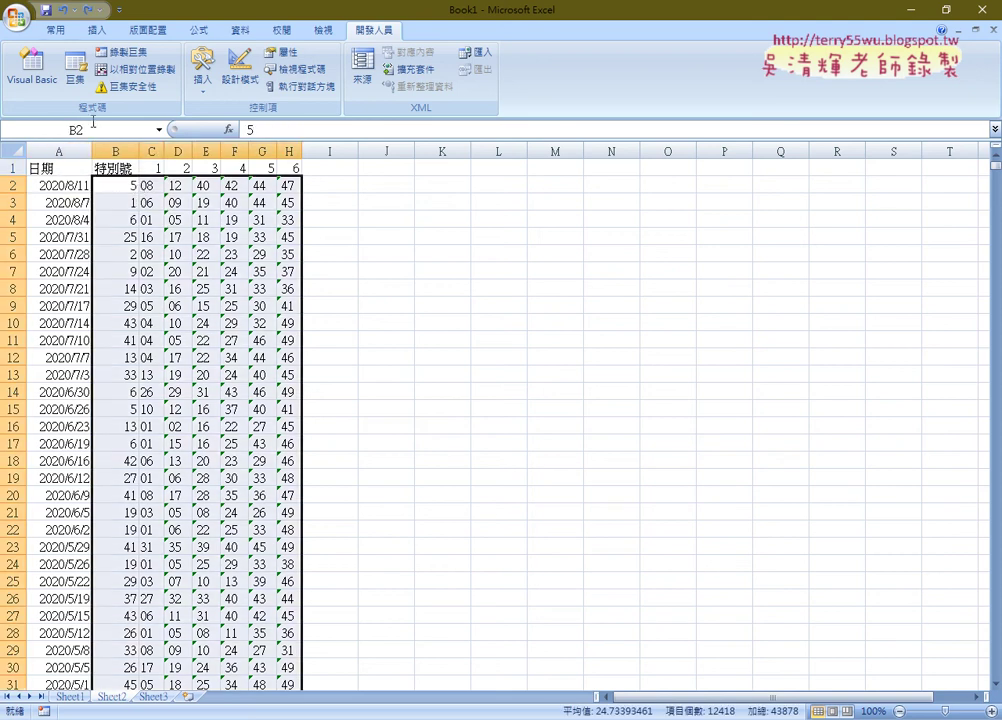
click(94, 130)
text(ㄗㄞ)
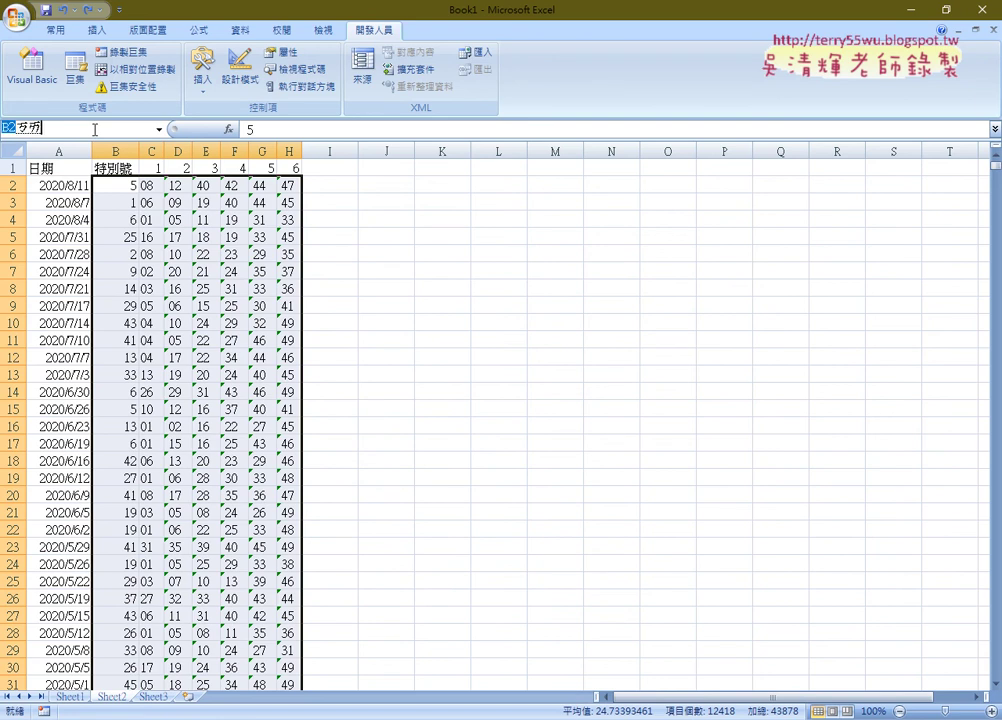
text(4)
text(3)
key(Return)
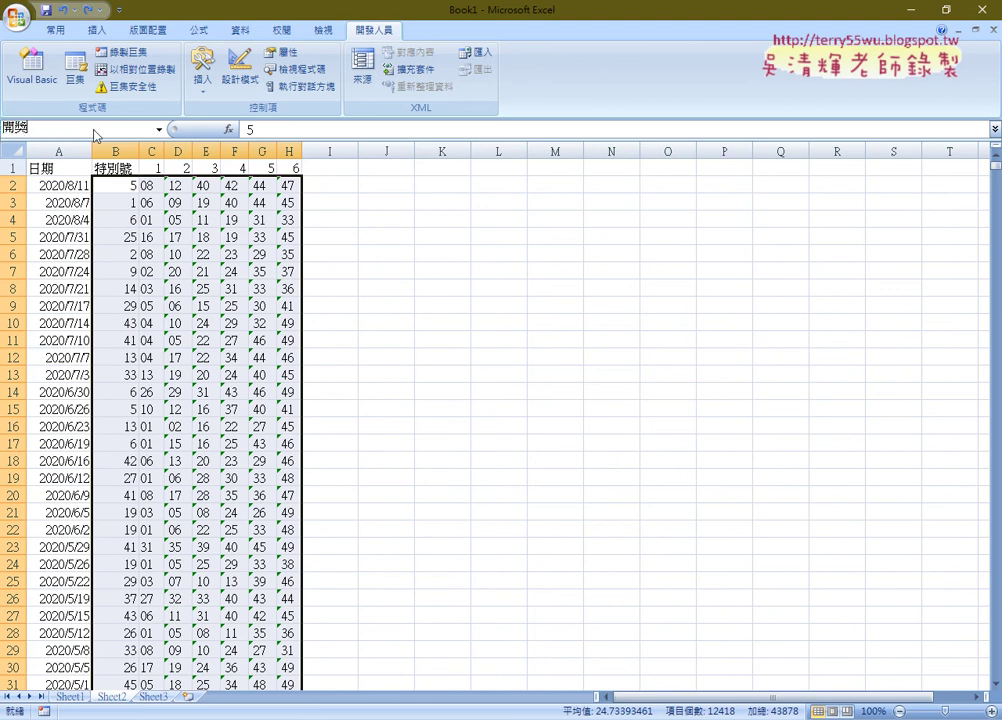
key(Return)
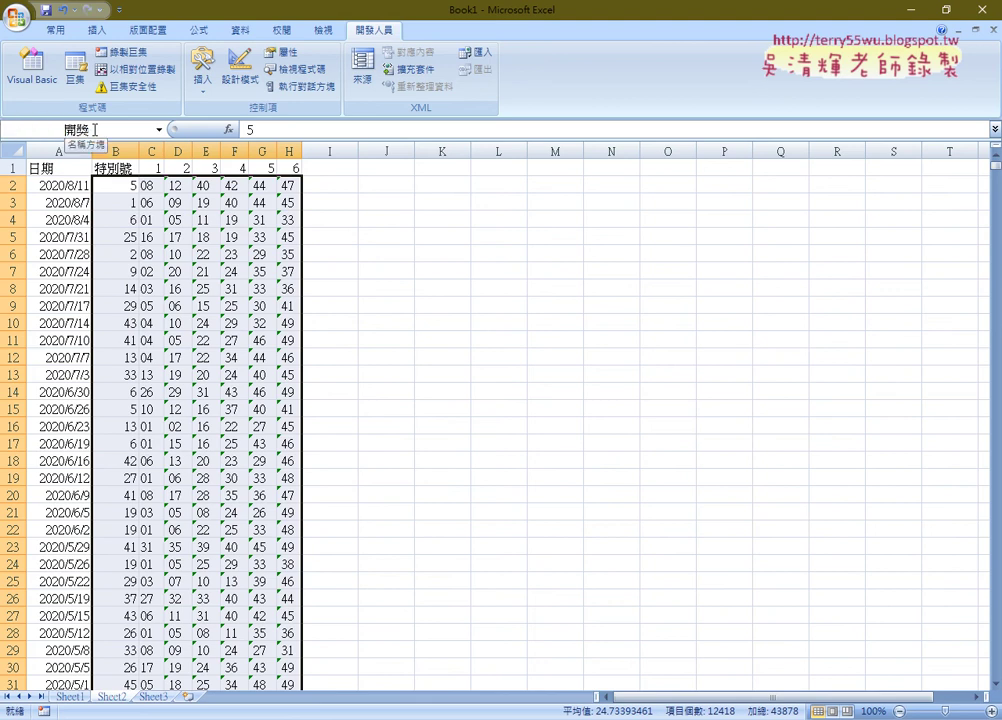
click(154, 697)
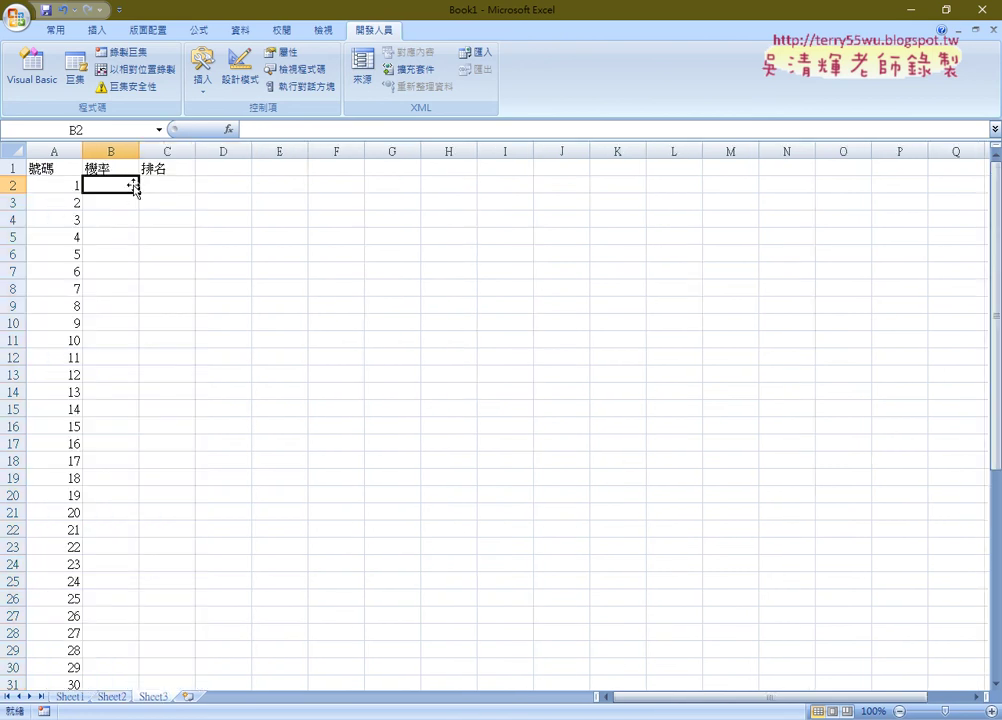
- Insert the COUNTIF function into B2 from the Statistical category
click(229, 130)
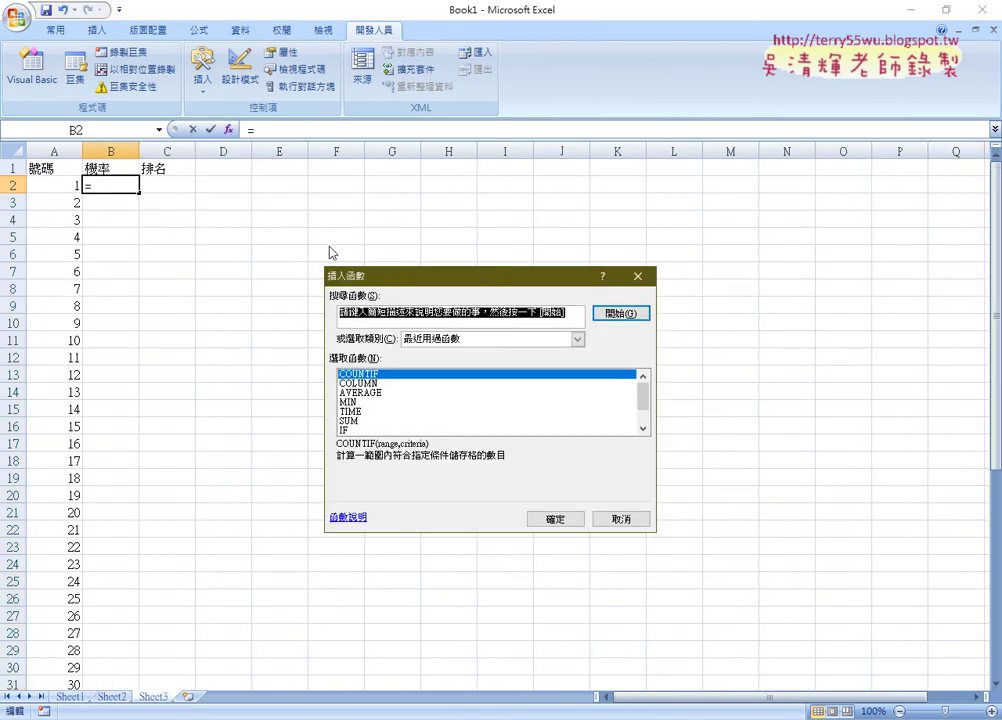
click(472, 340)
click(470, 400)
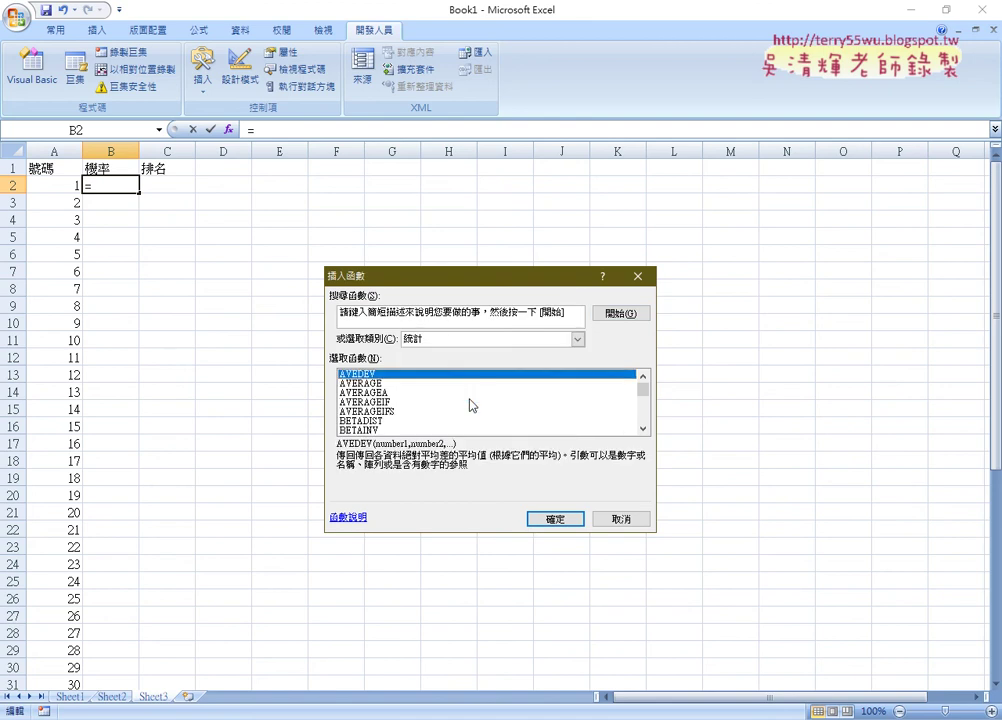
click(643, 428)
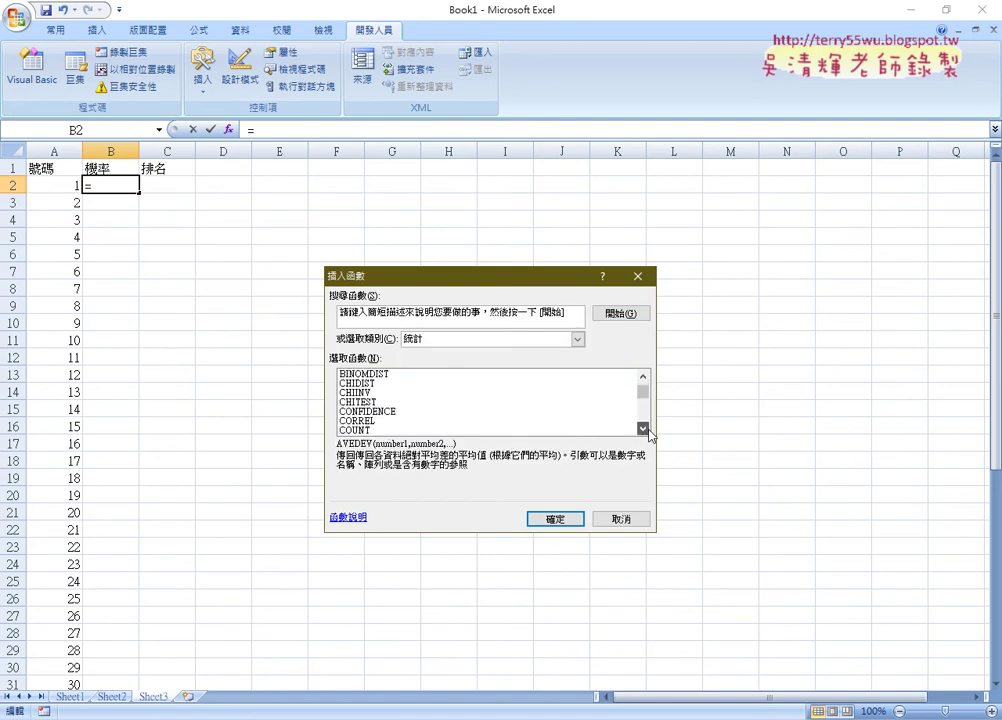
click(643, 428)
click(643, 428)
double_click(409, 425)
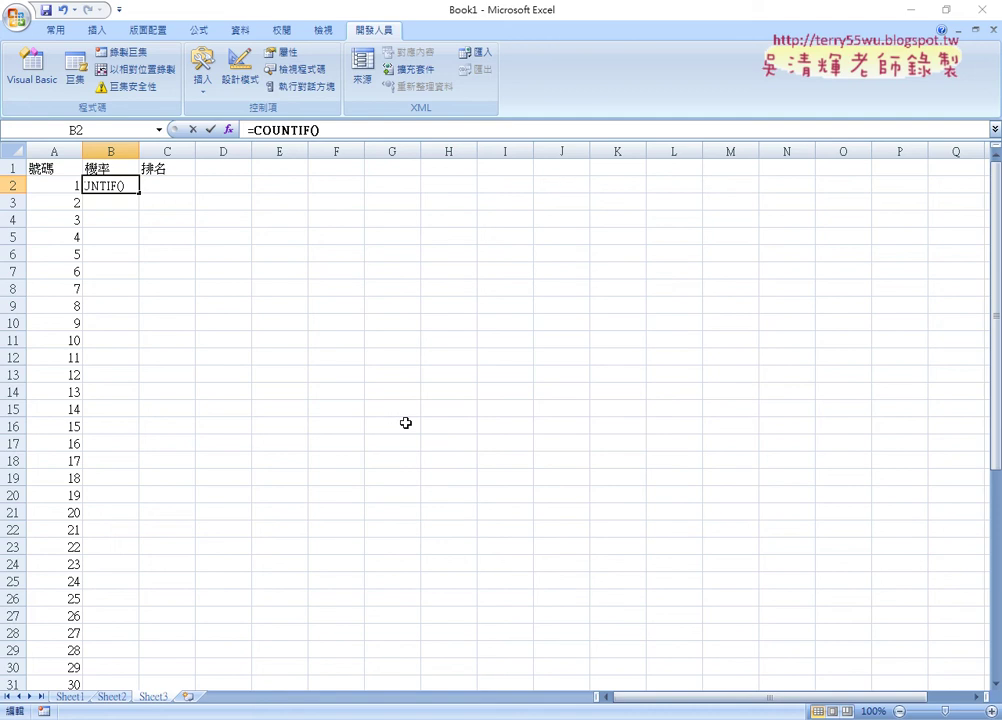
drag(422, 320, 420, 170)
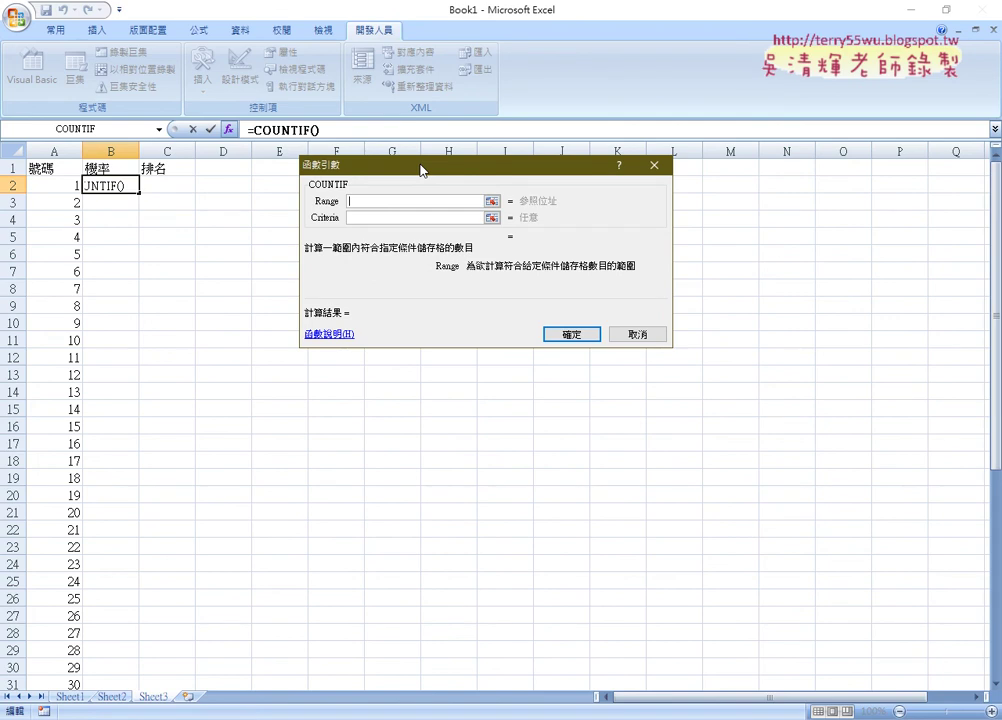
- Set COUNTIF's range to the 開獎 name and criteria to A2, giving 272
key(F3)
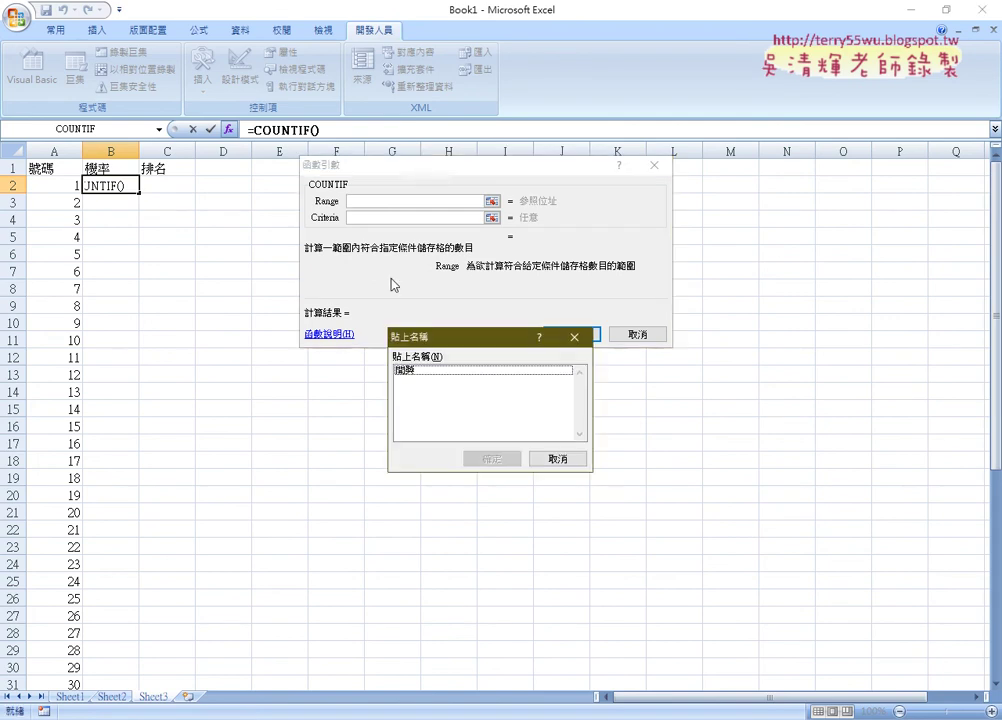
double_click(405, 370)
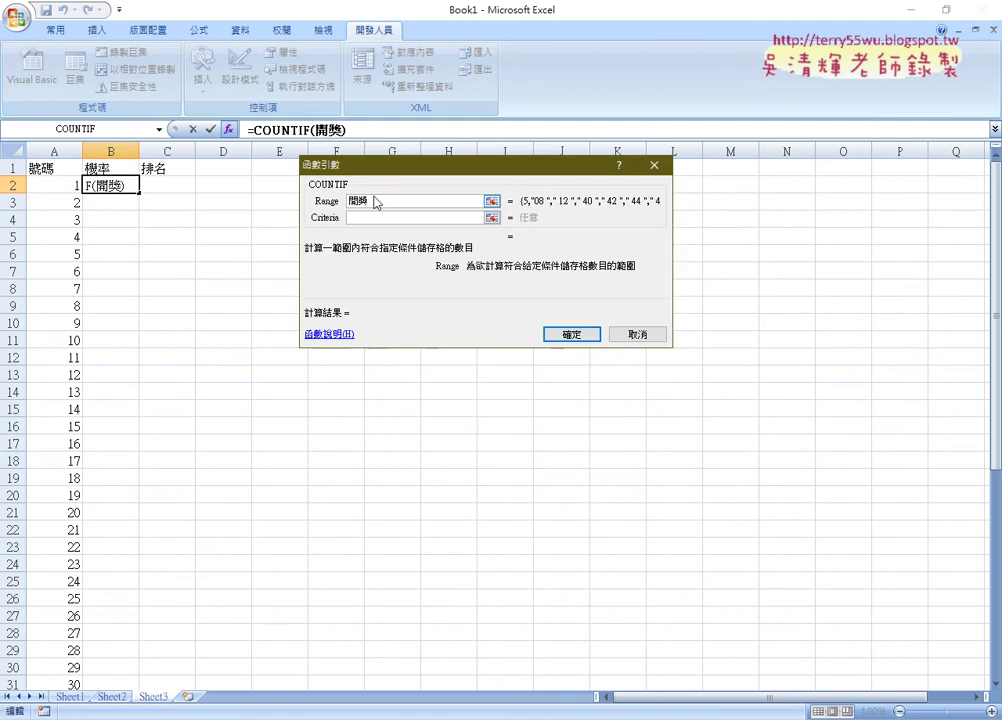
drag(375, 201, 336, 207)
click(358, 217)
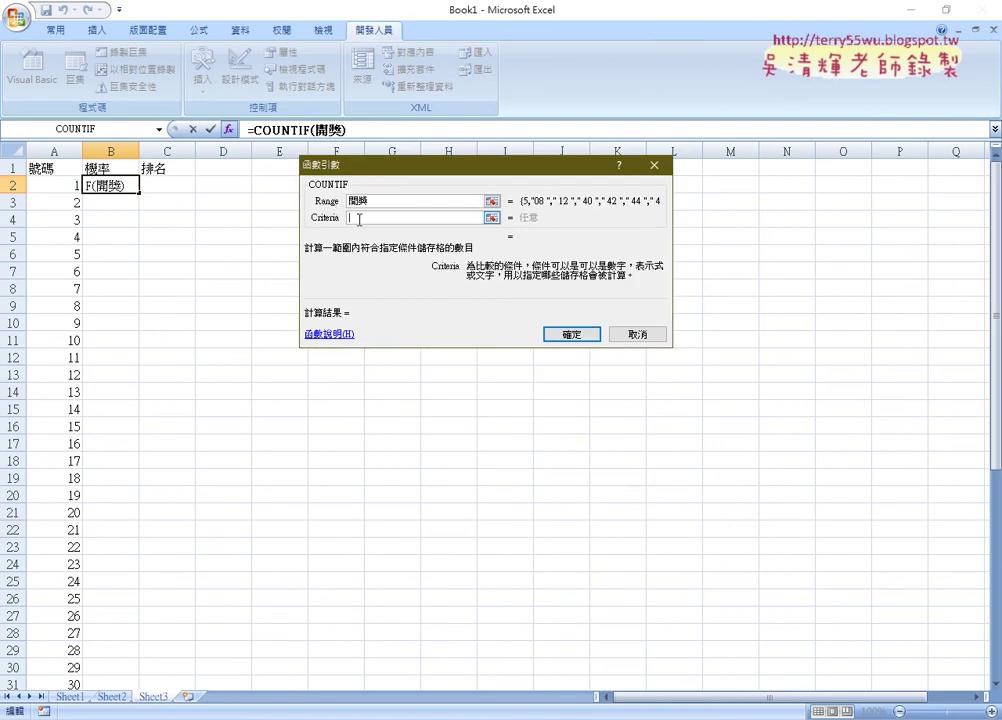
click(58, 188)
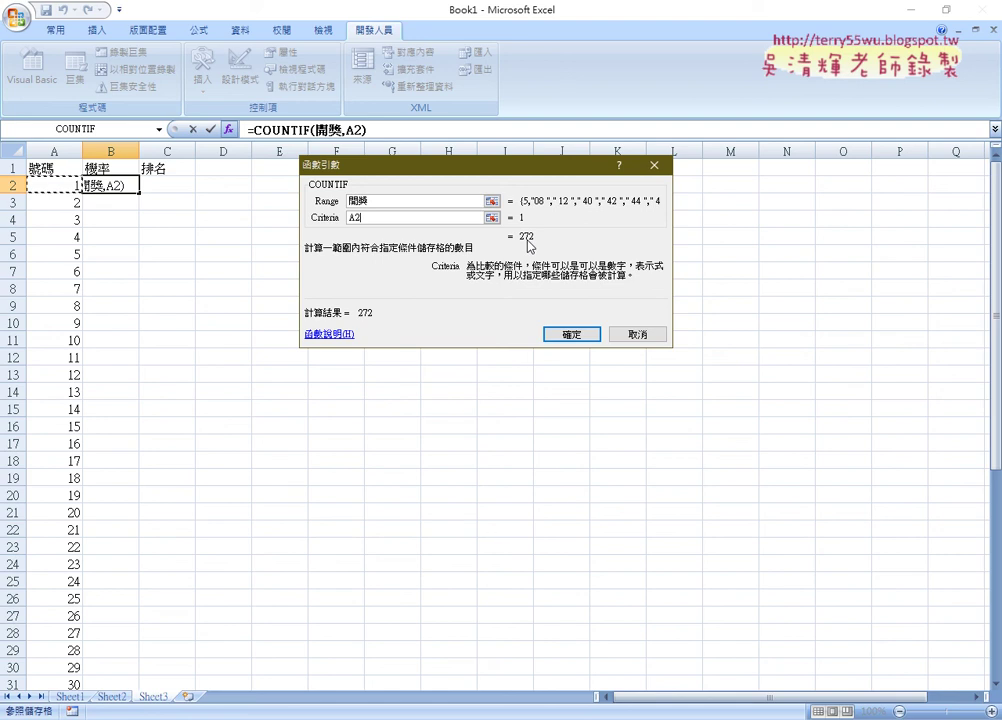
click(568, 333)
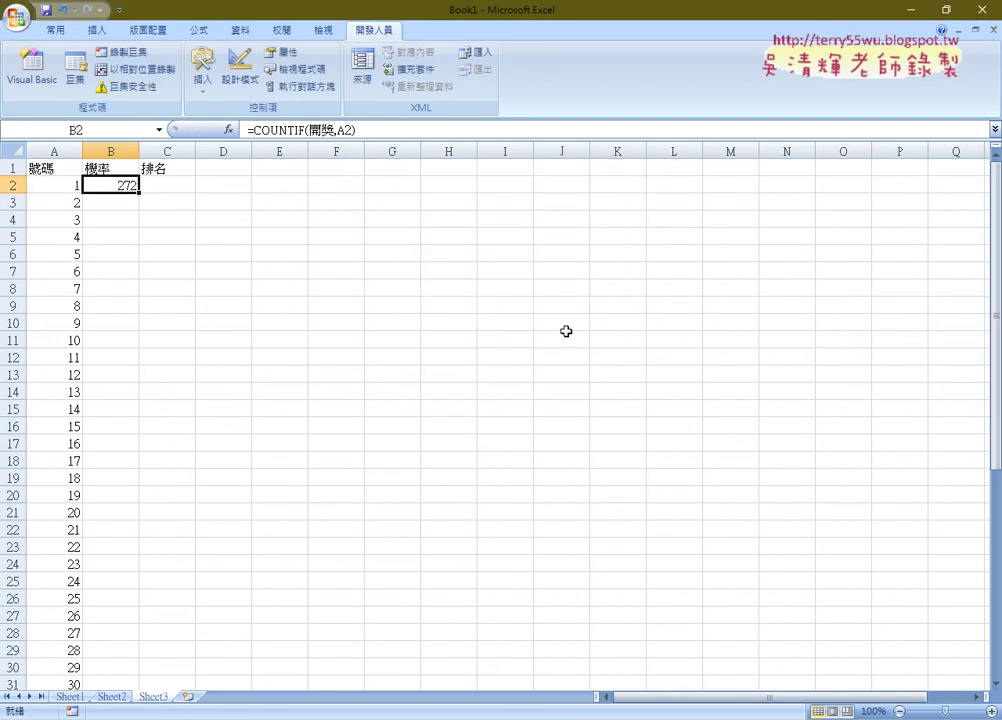
- Fill the count formula down column B and change B2 to =COUNTIF(開獎,A2)/COUNT(開獎)
double_click(140, 193)
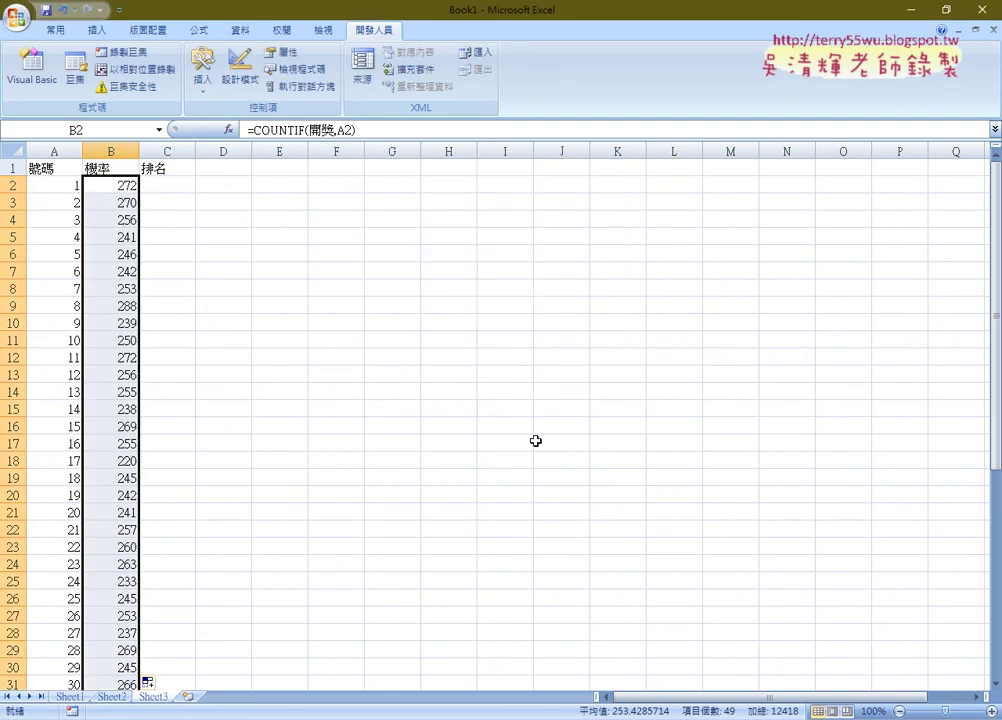
click(406, 138)
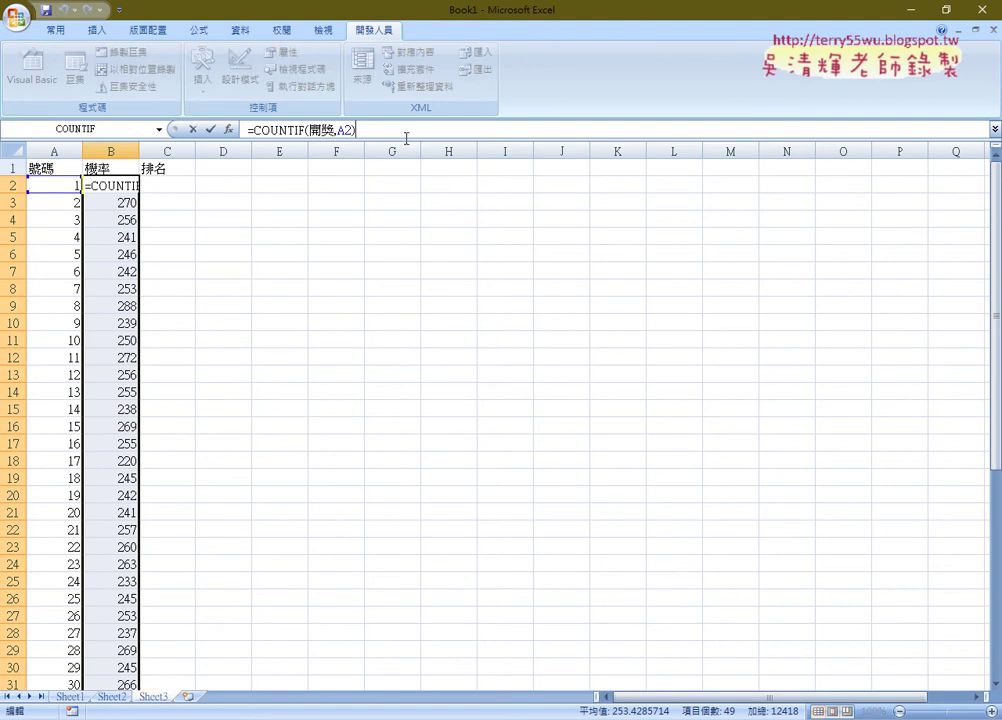
text(/)
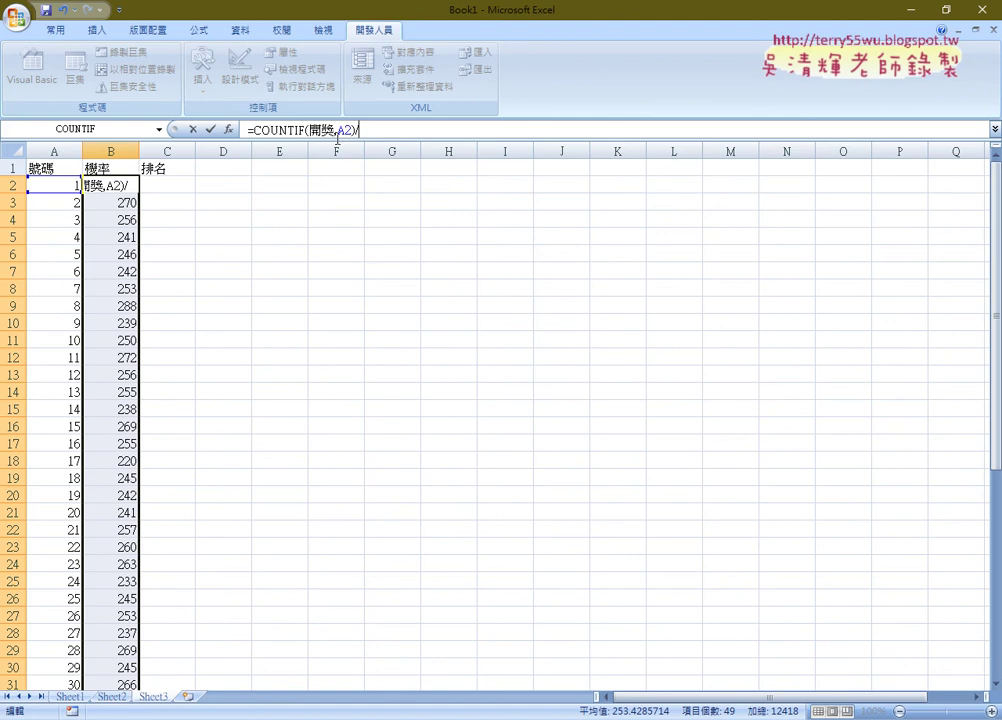
drag(331, 134, 255, 131)
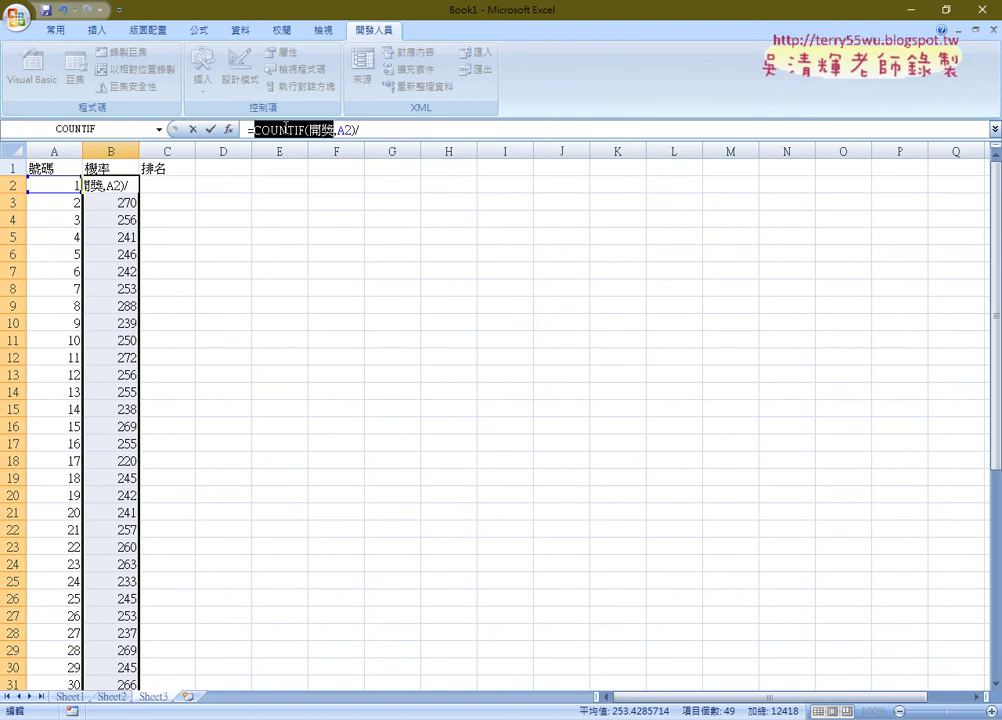
click(395, 128)
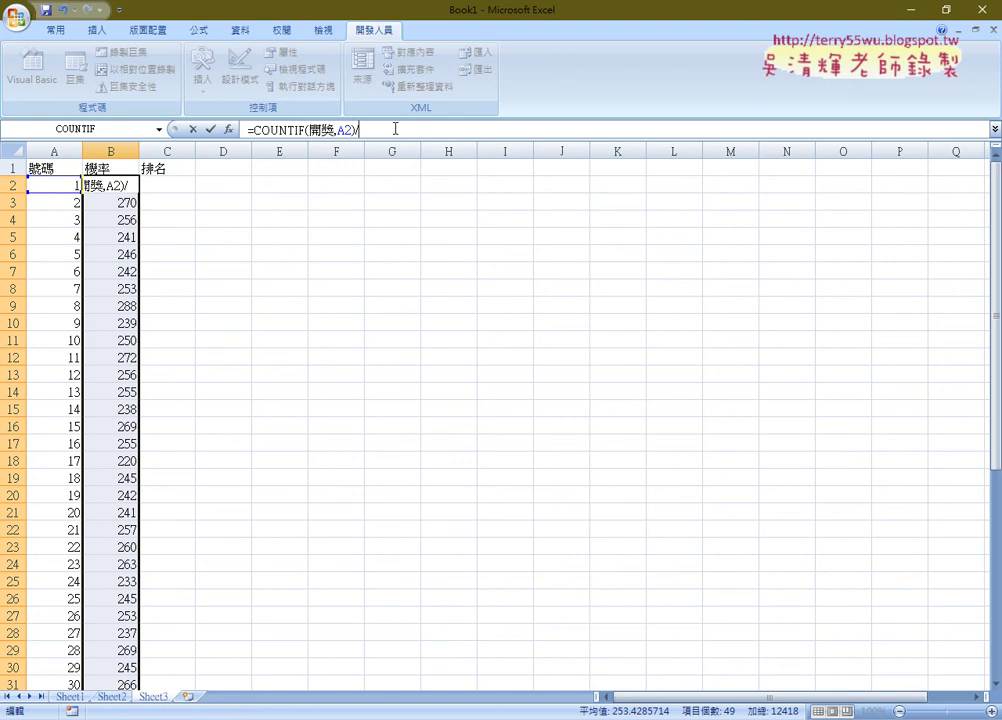
key(ctrl+v)
click(395, 127)
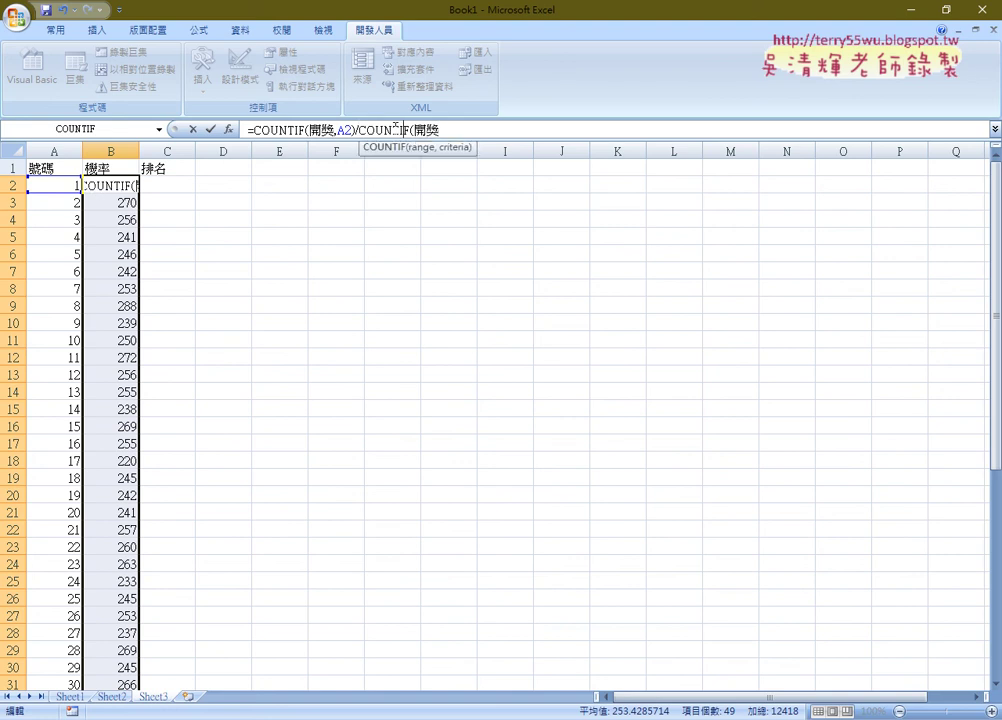
key(Delete)
key(Delete)
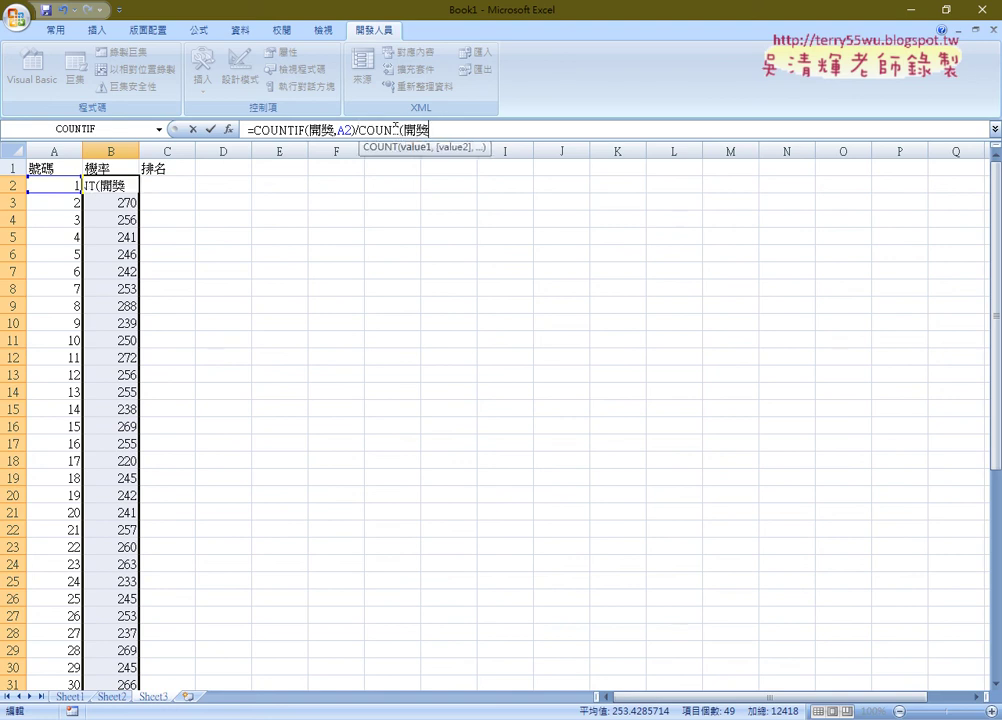
text())
click(463, 128)
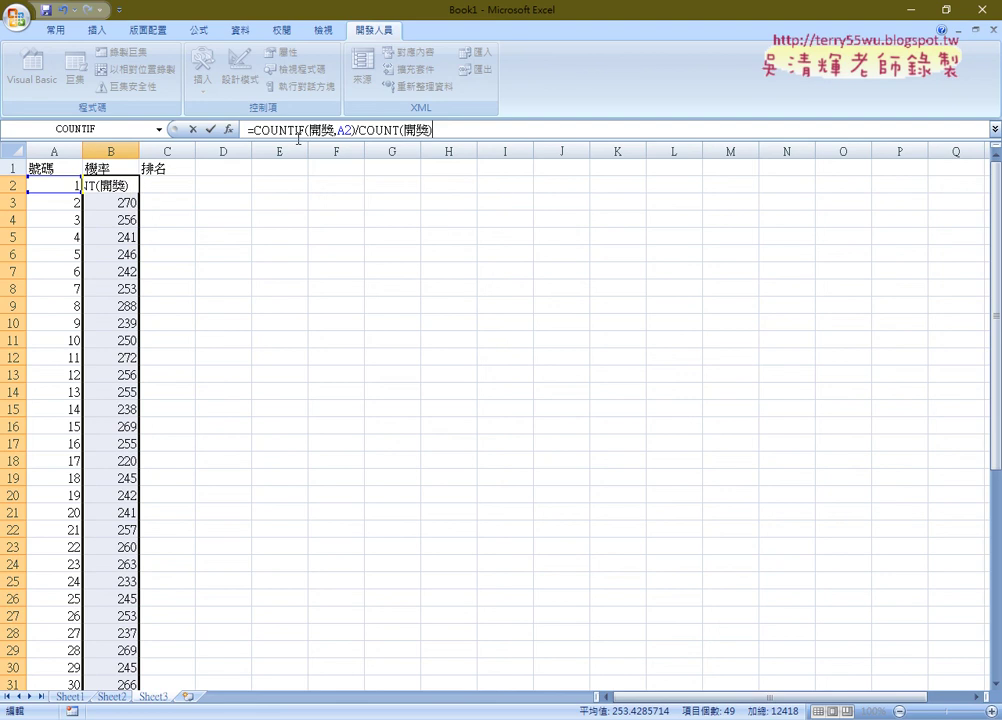
click(210, 130)
click(112, 185)
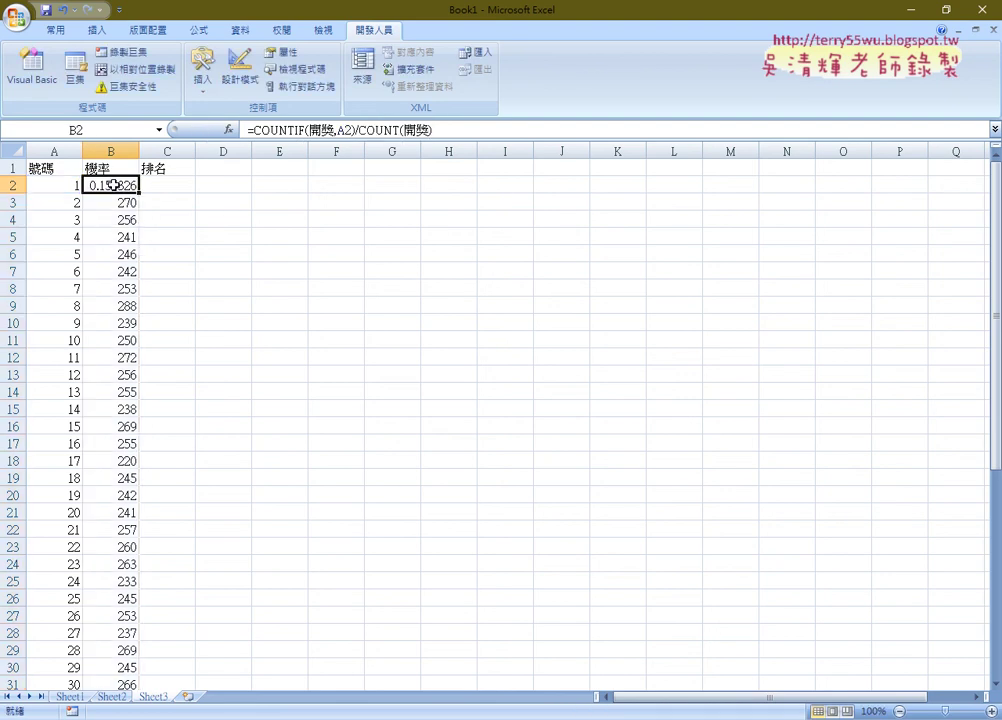
- Widen column B and give B2 the custom format # ??/10000, showing 1533/10000
drag(141, 153, 197, 153)
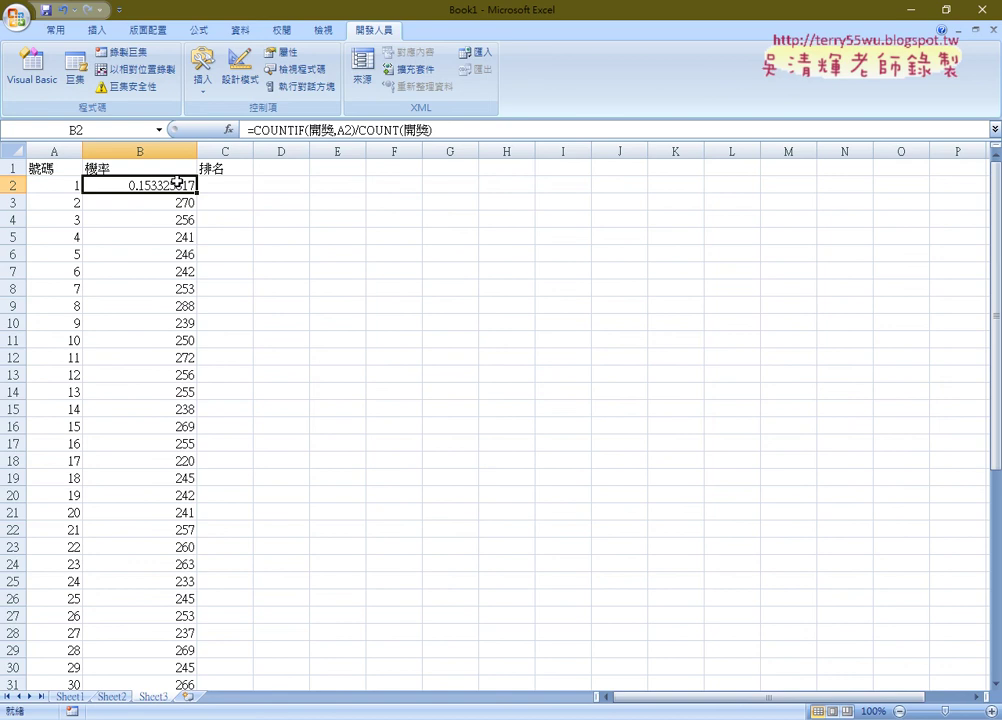
right_click(176, 182)
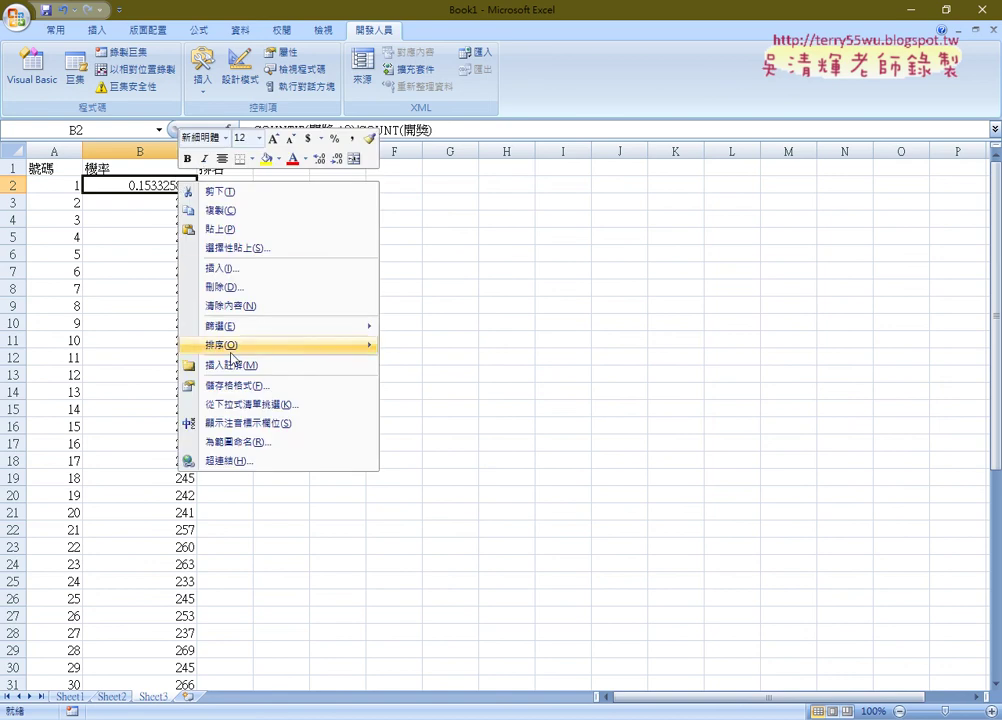
click(245, 387)
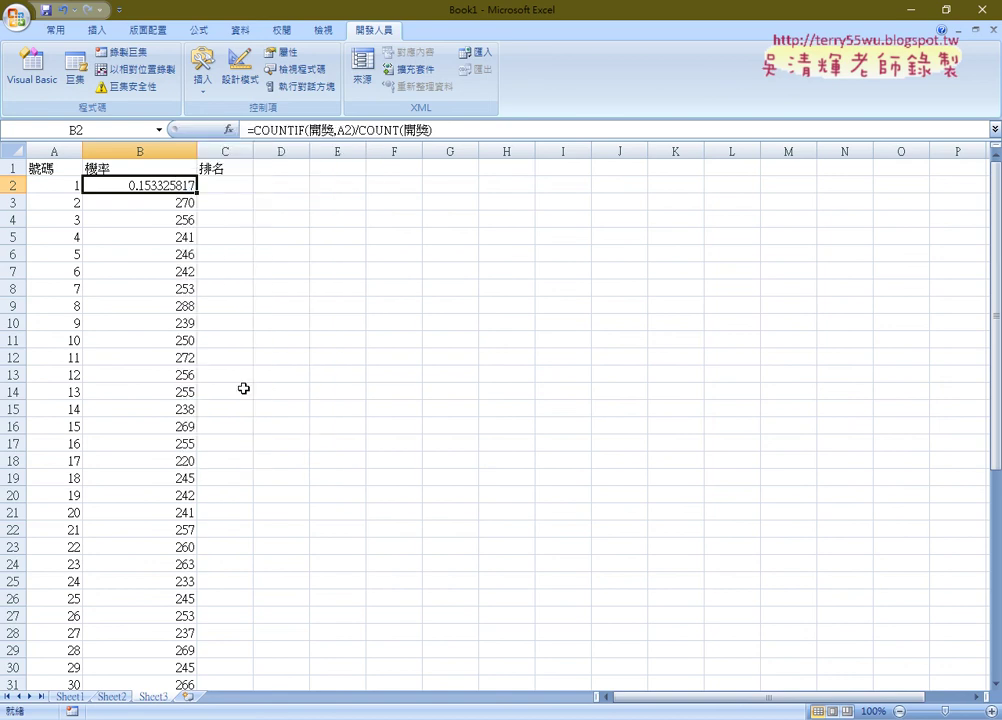
drag(262, 226, 576, 120)
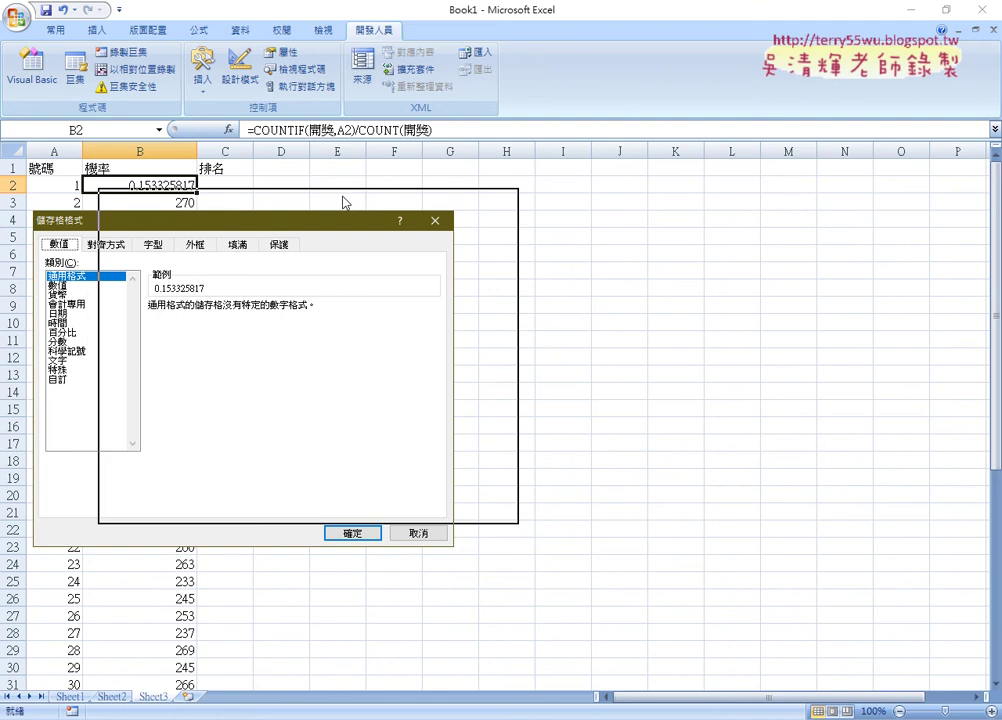
click(385, 229)
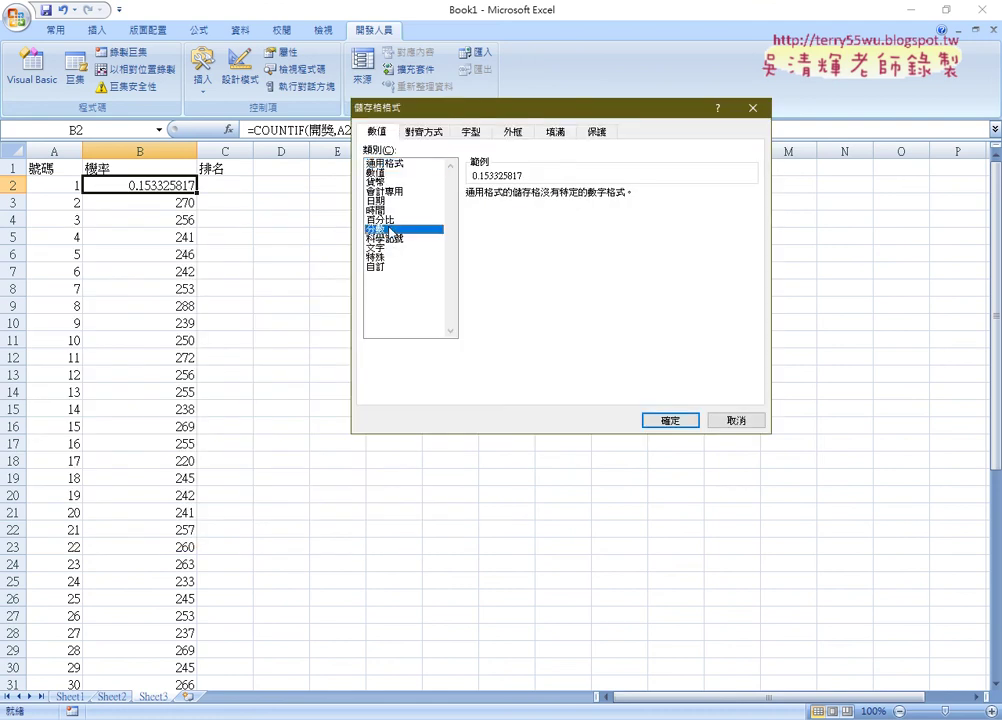
scroll(600, 240, down, 1)
click(604, 261)
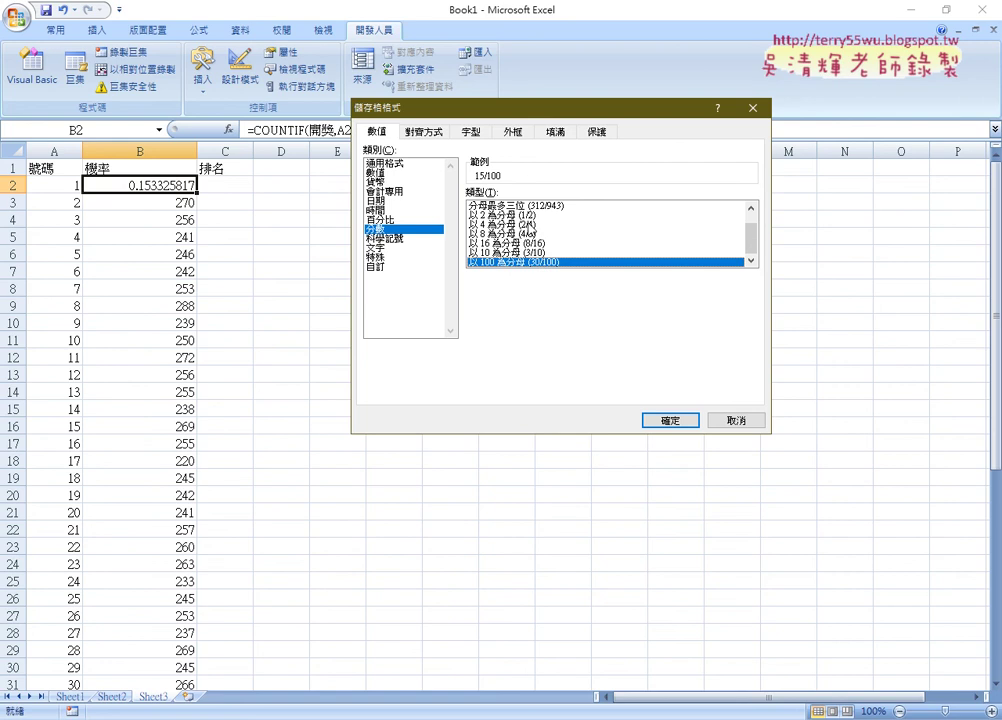
click(371, 266)
click(516, 206)
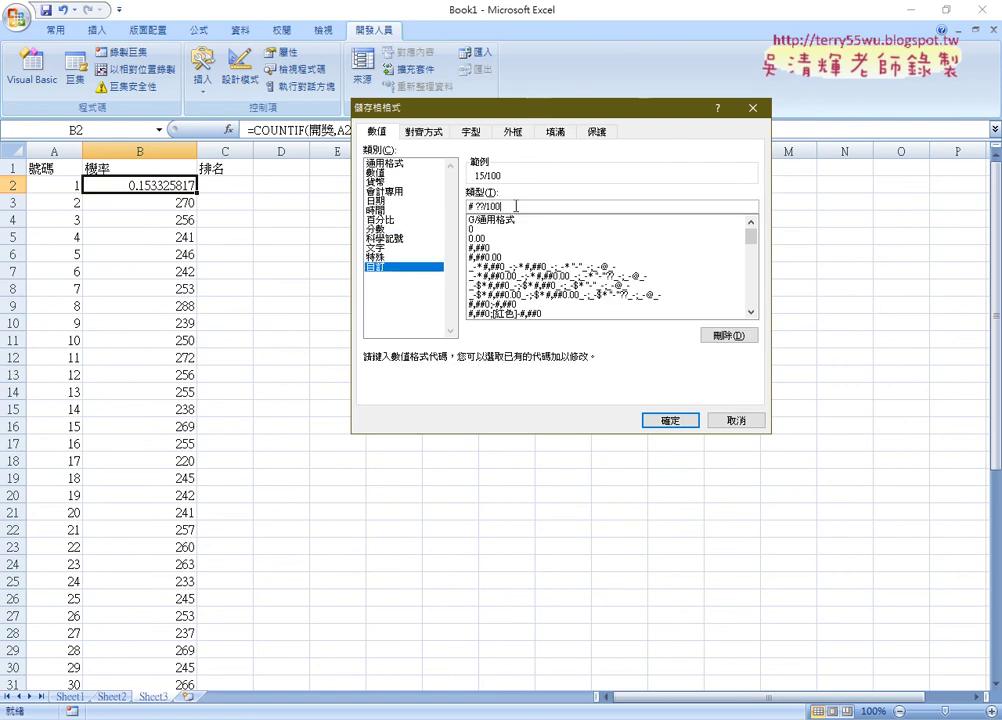
text(00)
click(668, 422)
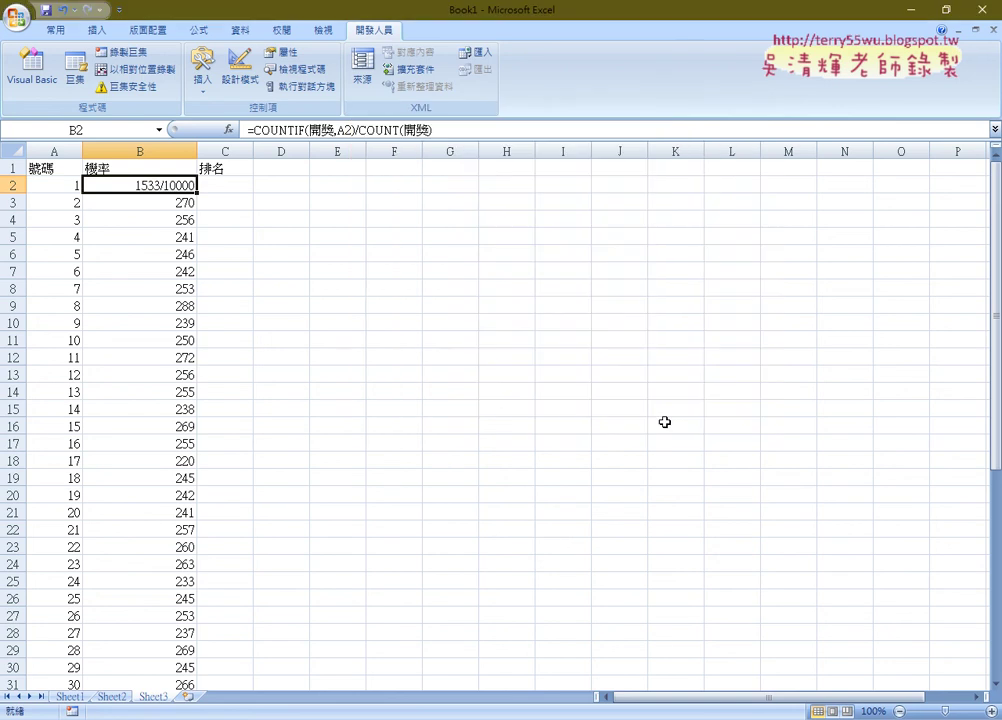
- Copy B2's probability formula and fraction format down column B, then check Sheet2's data
double_click(199, 194)
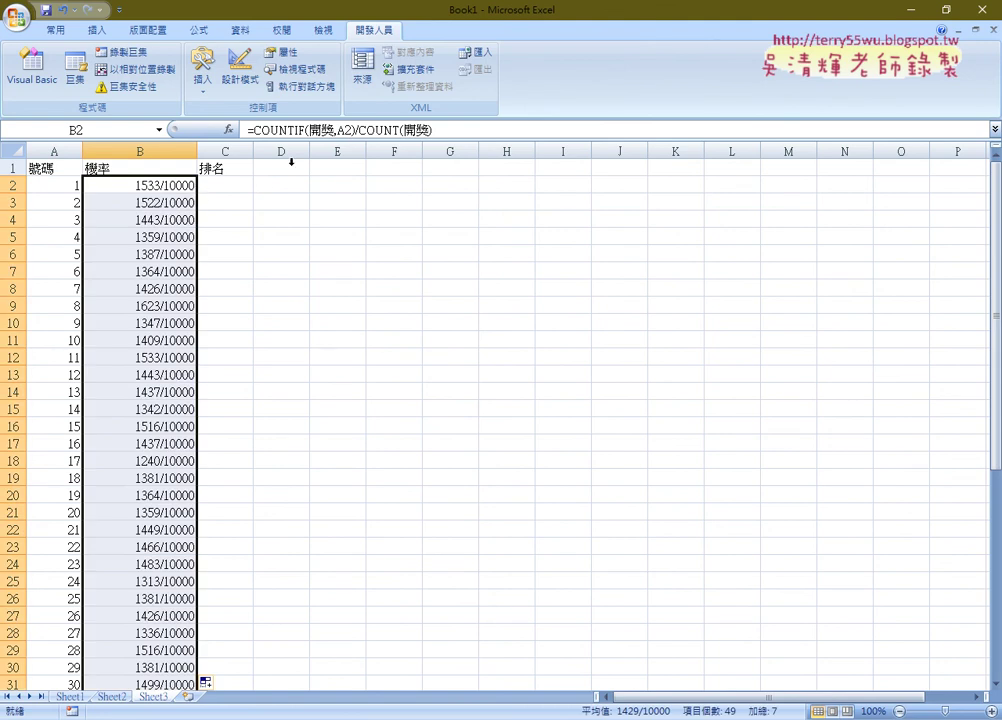
click(114, 697)
scroll(150, 291, down, 3)
scroll(161, 291, down, 8)
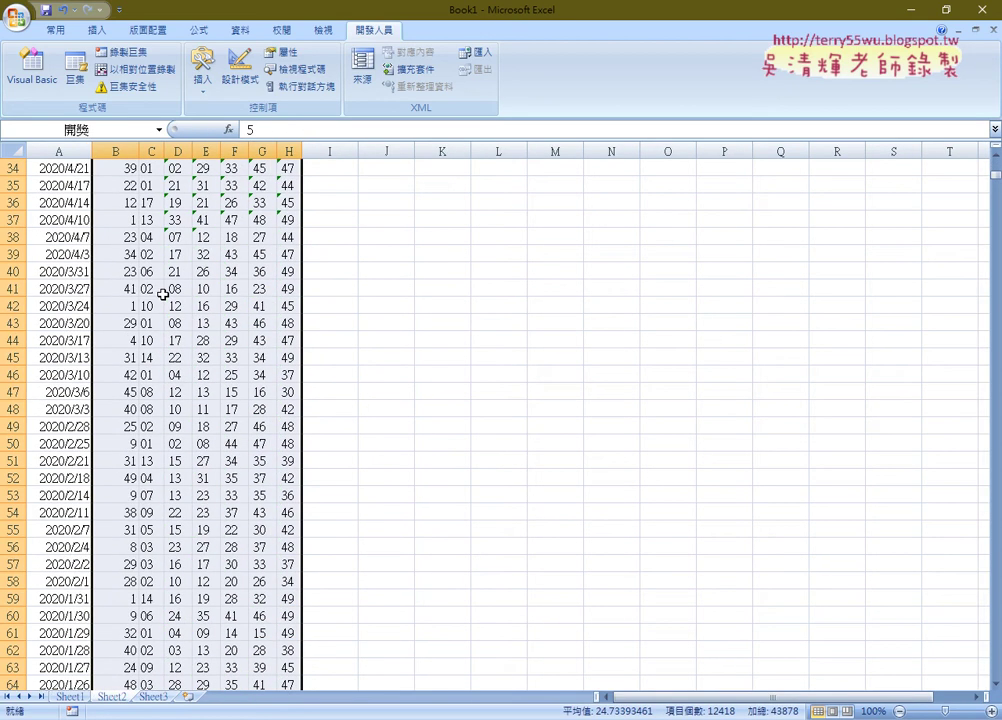
scroll(166, 298, down, 7)
scroll(166, 298, down, 3)
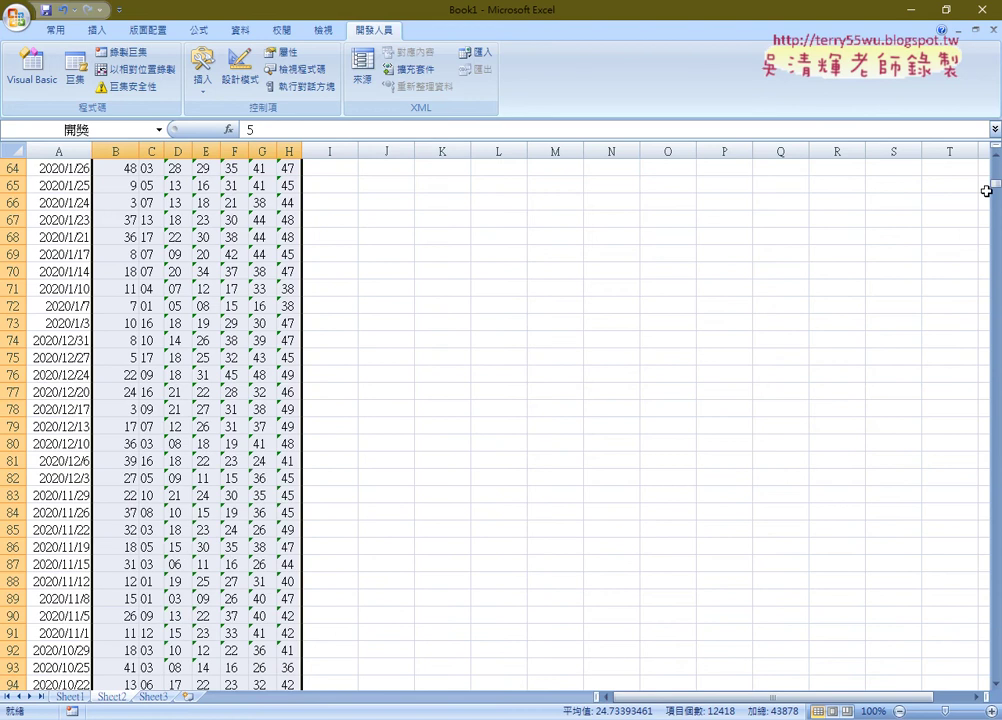
drag(996, 184, 996, 161)
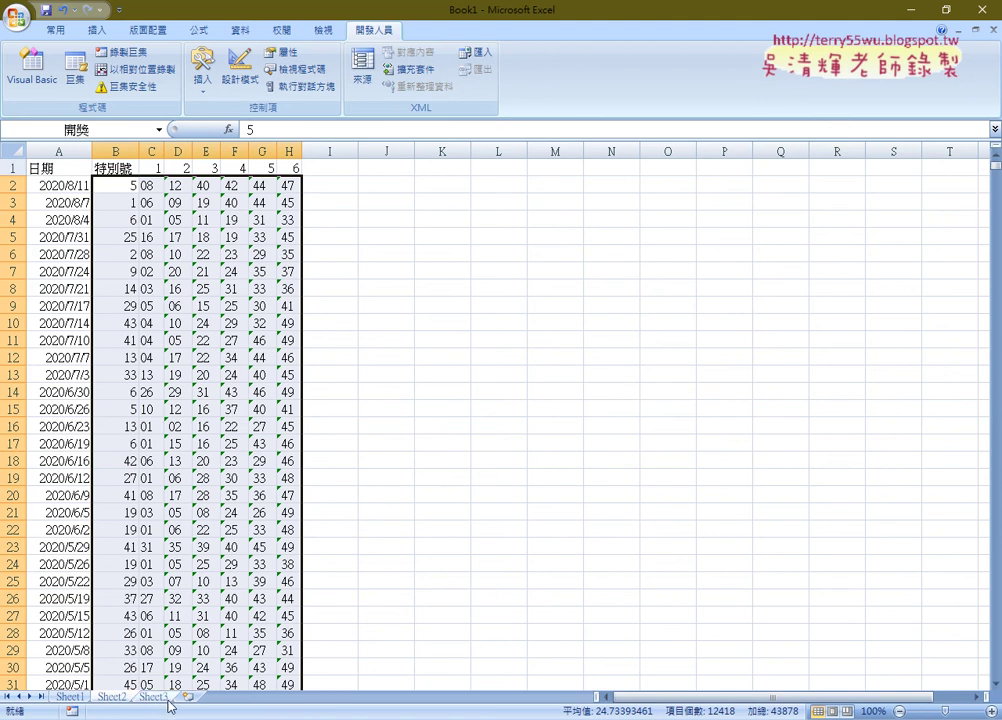
key(ctrl+Page_Down)
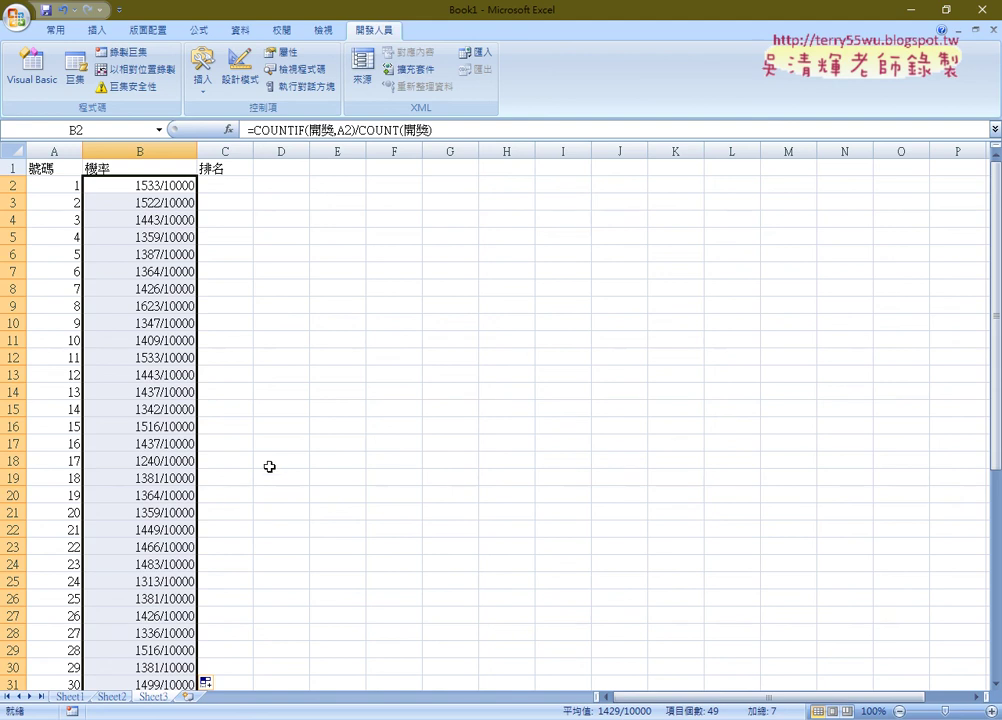
- Review B2's COUNTIF arguments without changes, then move to Sheet2
click(157, 186)
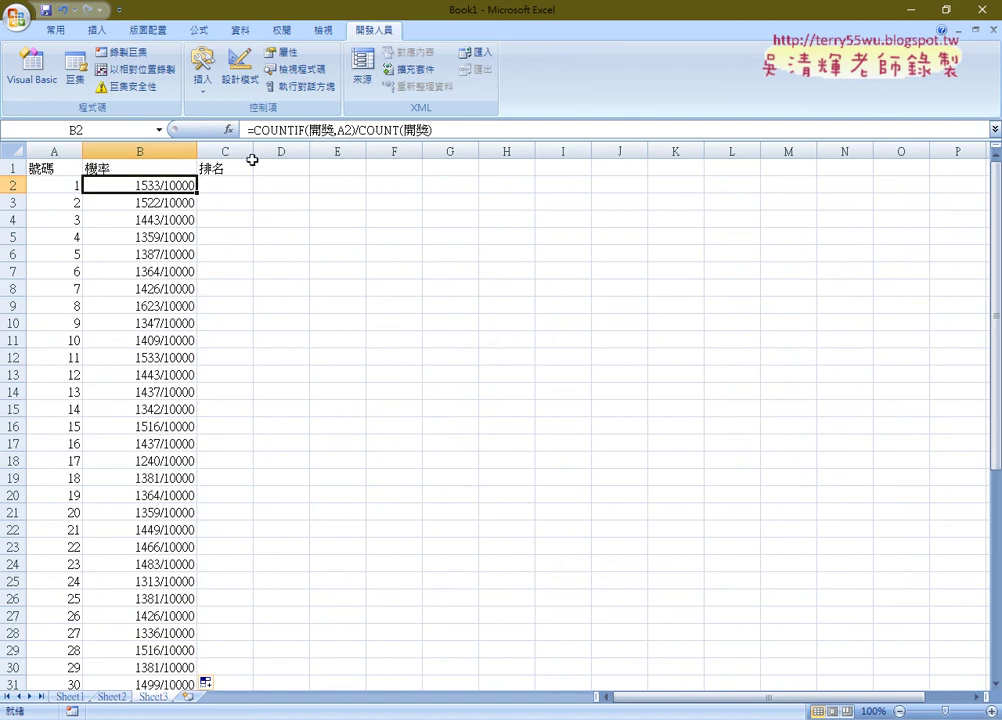
click(280, 130)
click(228, 129)
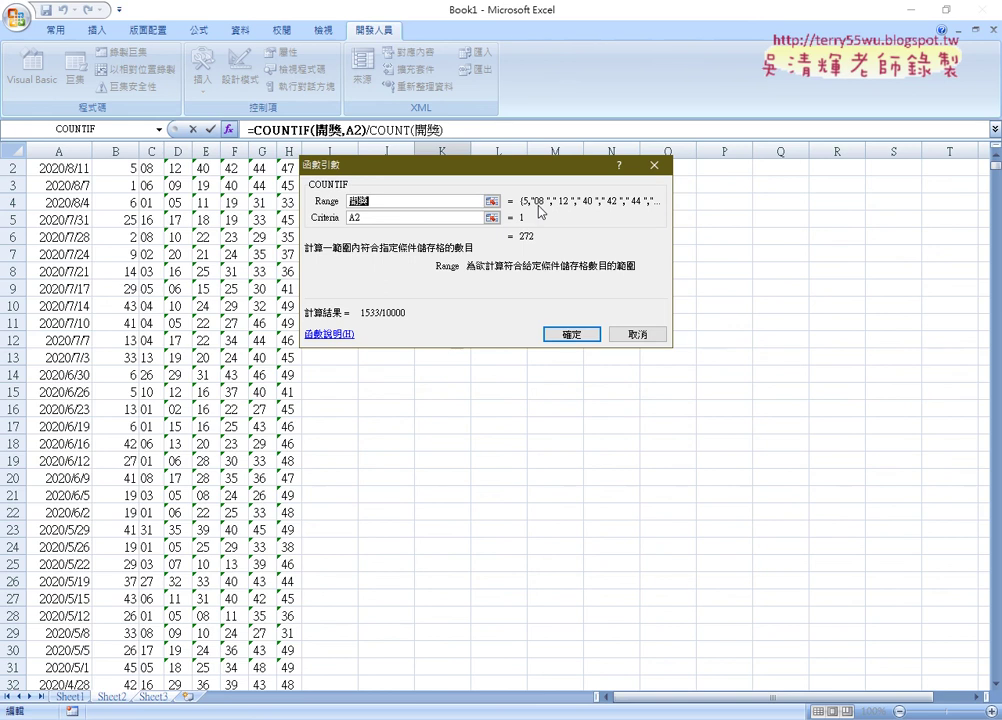
click(640, 335)
click(111, 697)
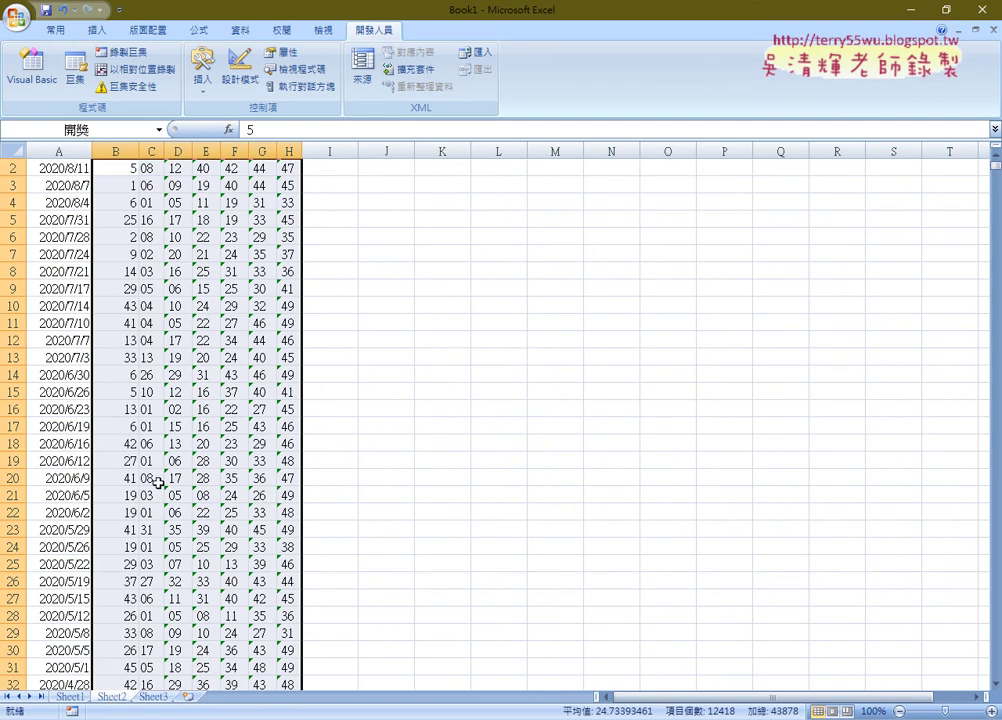
click(120, 150)
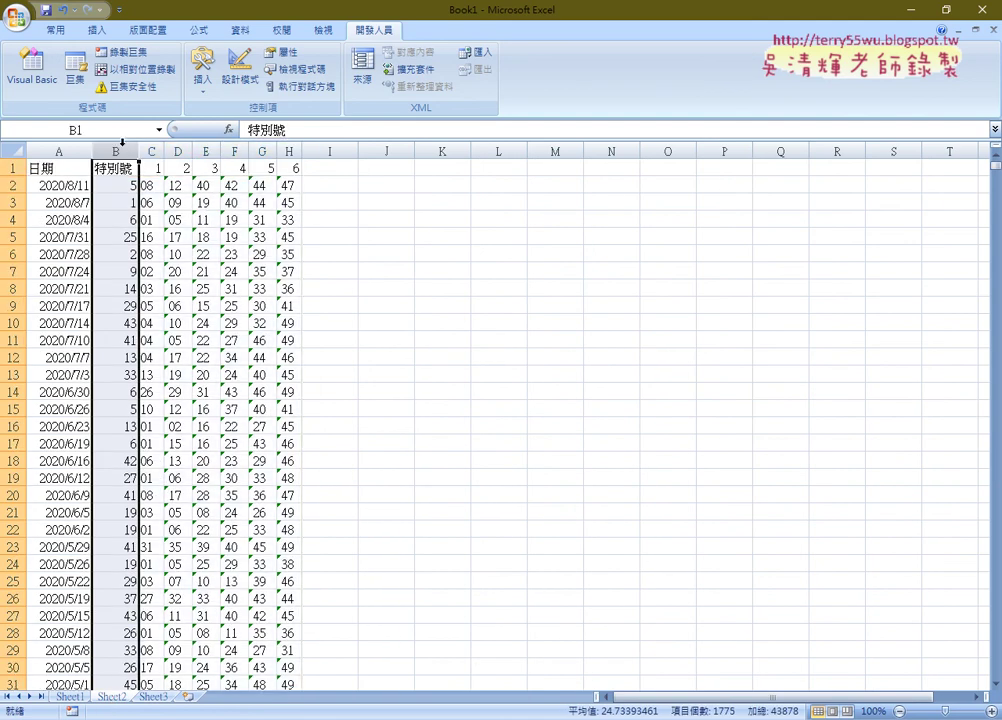
drag(152, 185, 282, 185)
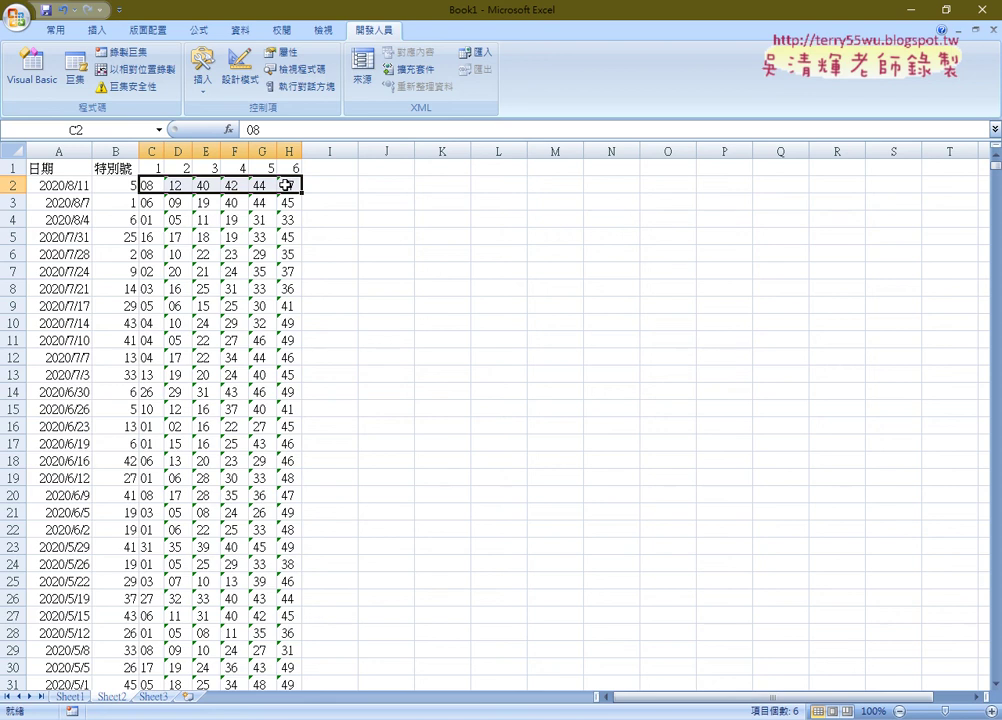
click(340, 186)
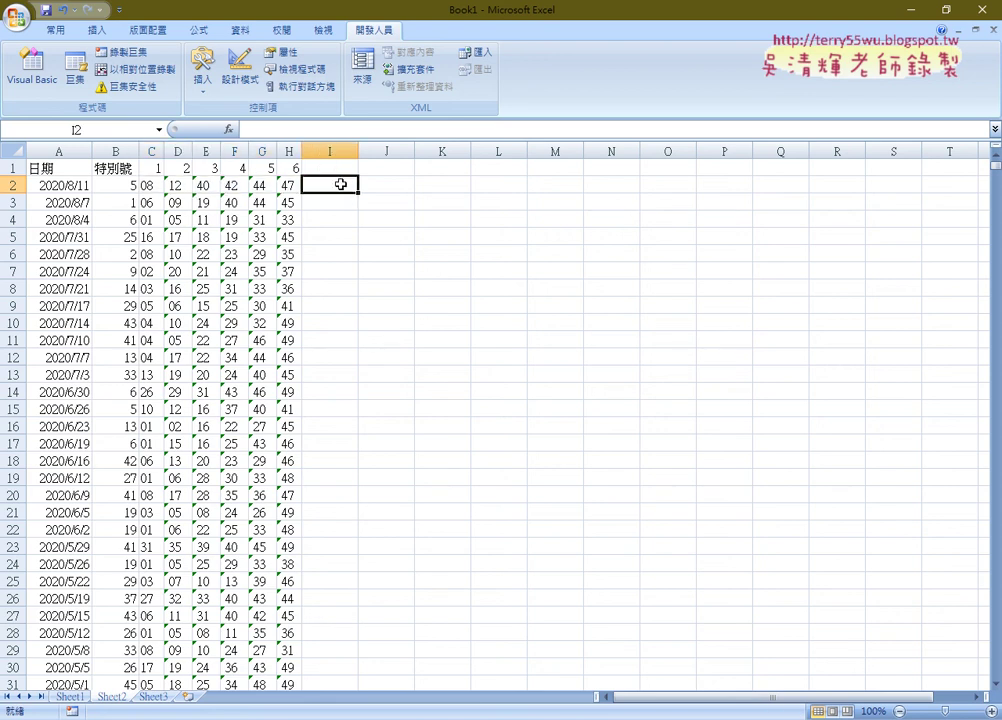
- Enter =VALUE(C2) in I2 from the text category, turning text 08 into 8
click(230, 130)
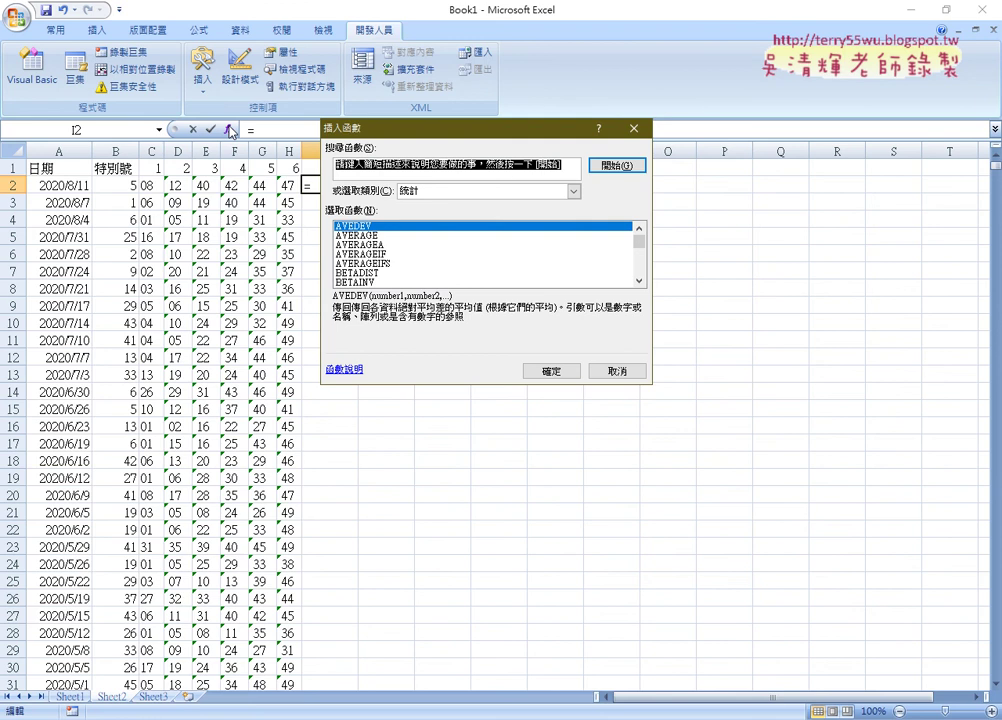
click(445, 194)
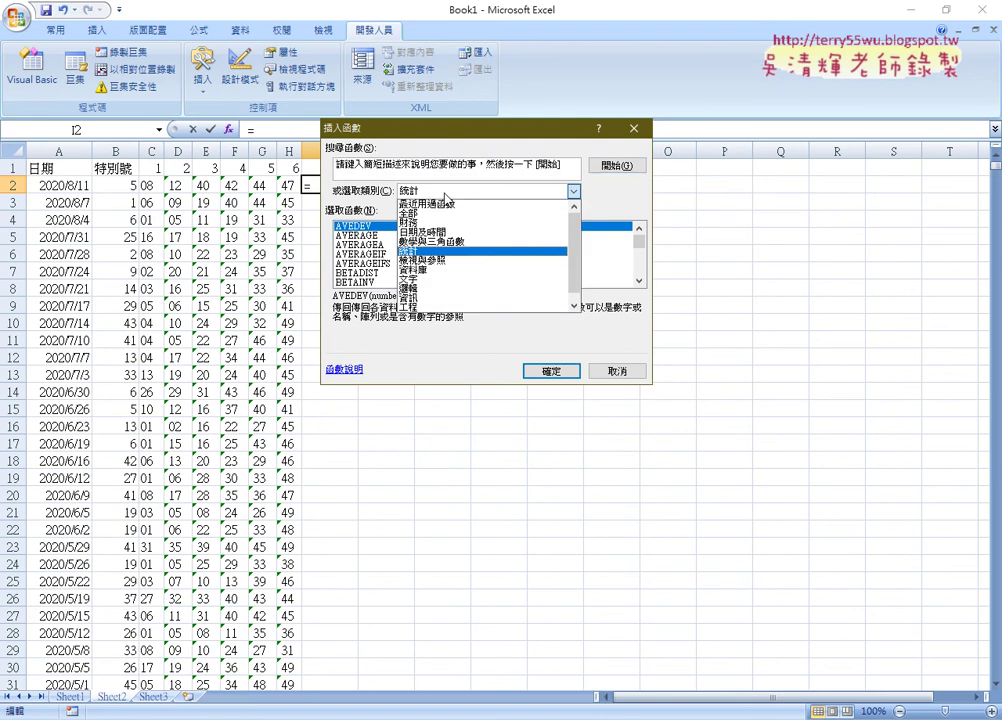
click(441, 280)
mouse_move(475, 137)
mouse_down()
mouse_move(573, 103)
mouse_move(642, 94)
mouse_up()
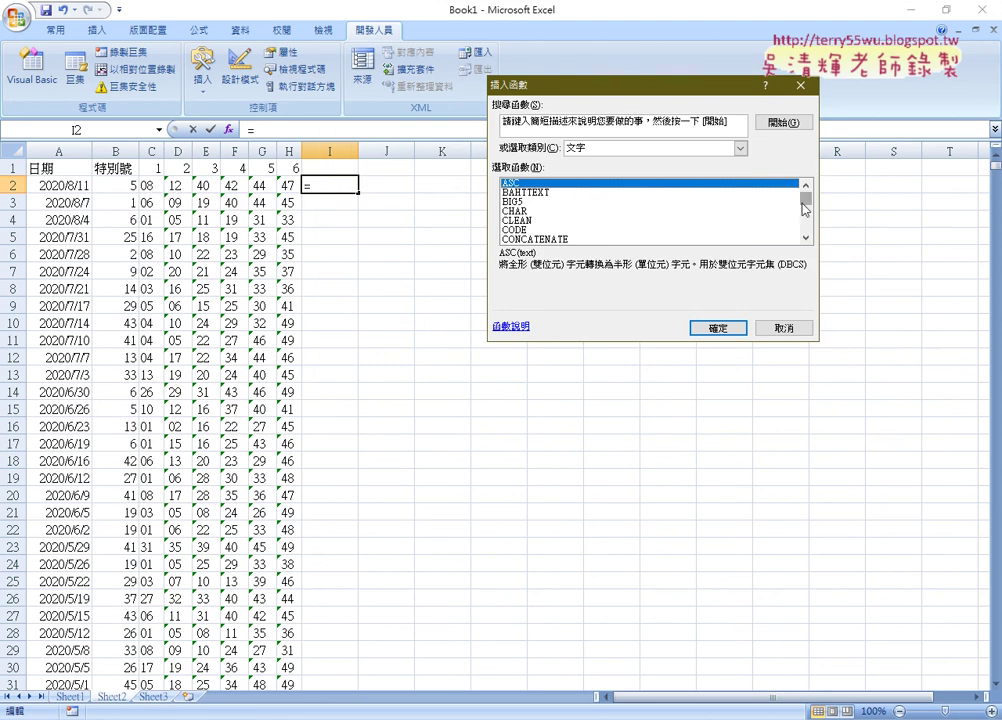
drag(808, 204, 808, 226)
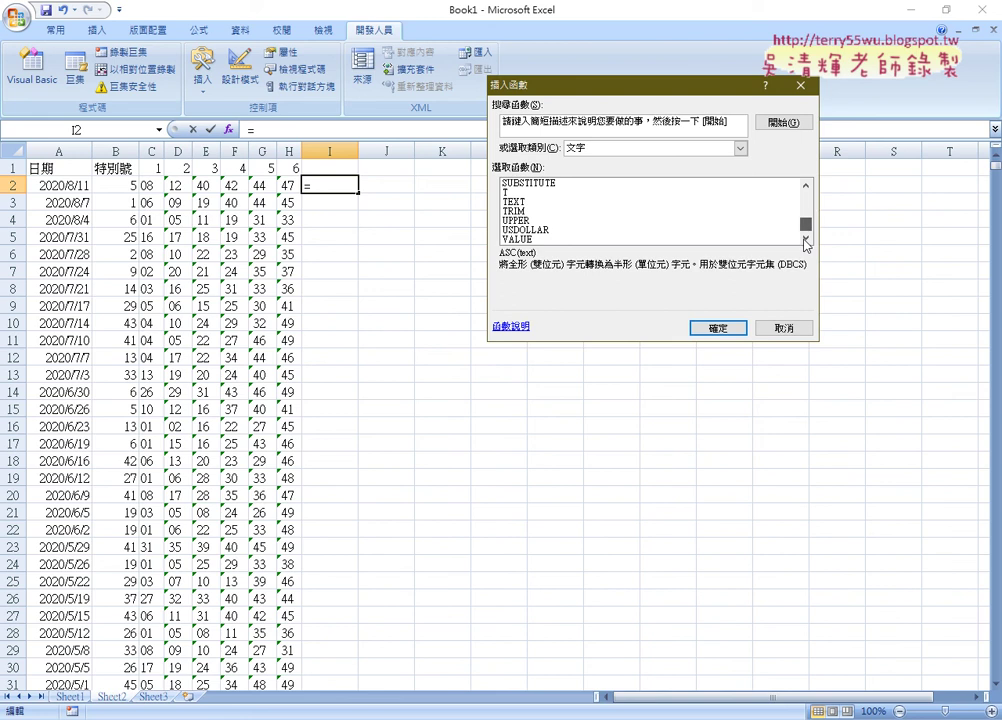
click(532, 241)
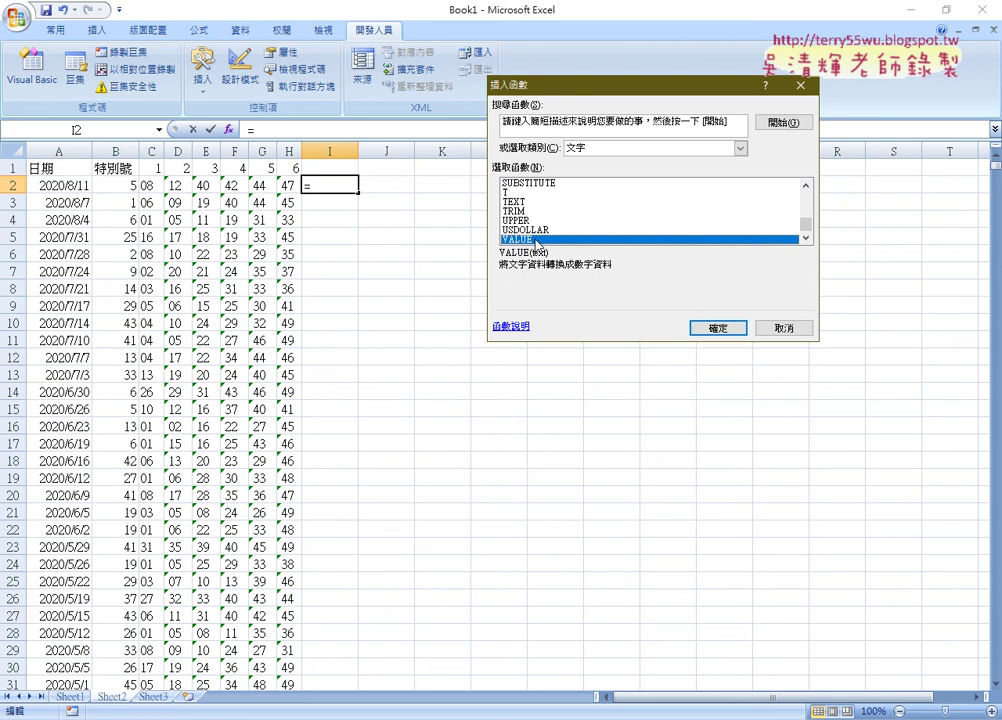
click(724, 329)
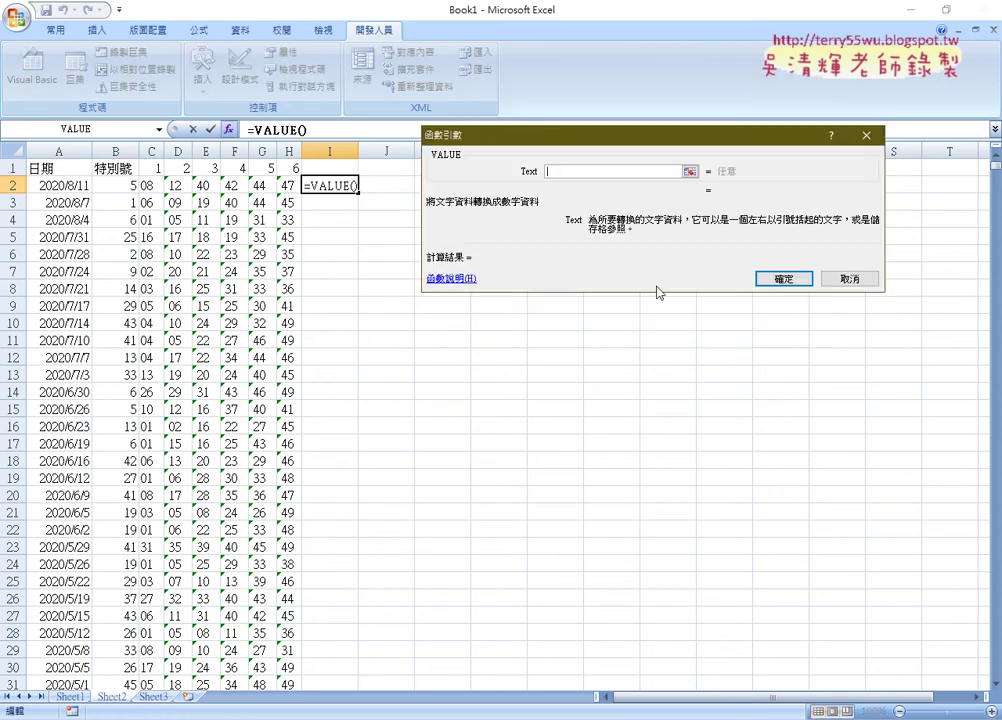
click(149, 186)
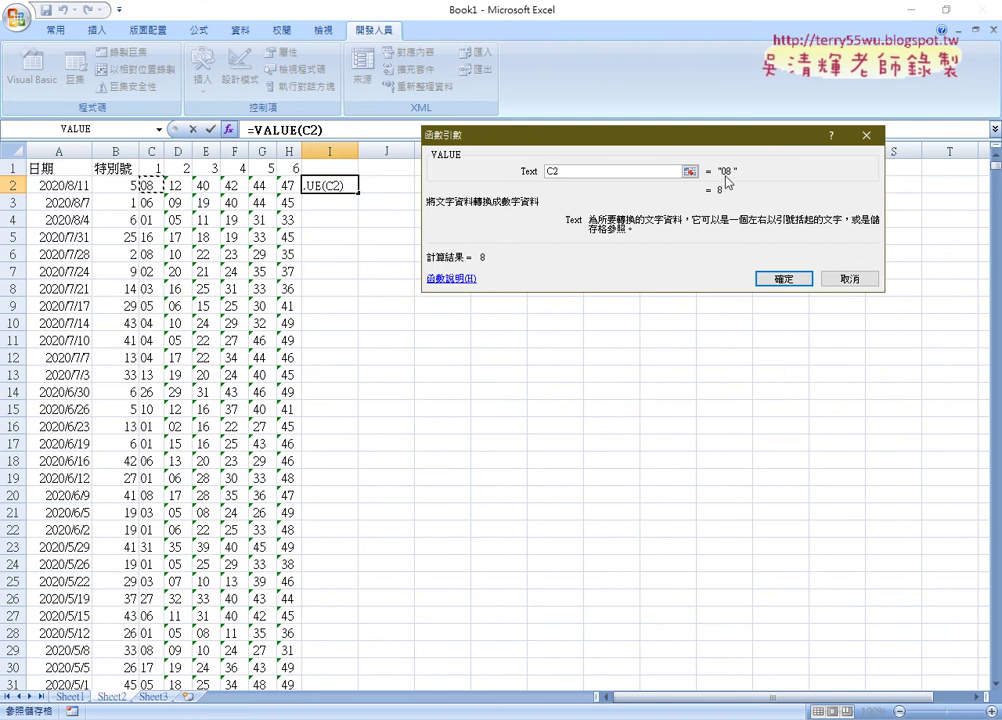
click(783, 280)
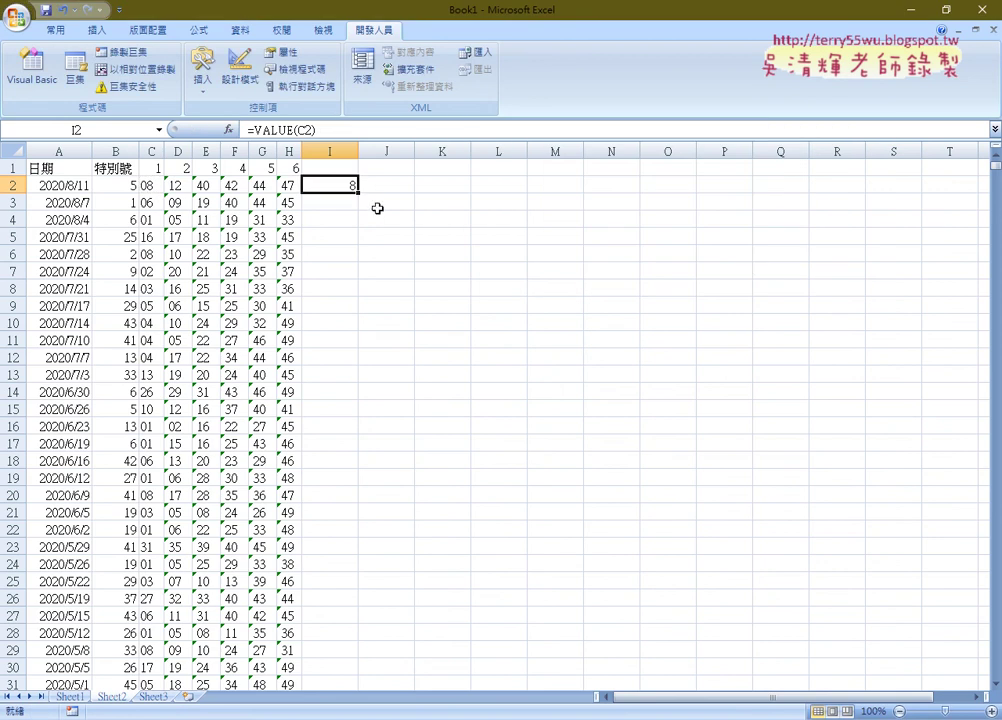
- Fill the VALUE formula across I:N and down, then paste the results as values over C2
drag(358, 192, 573, 200)
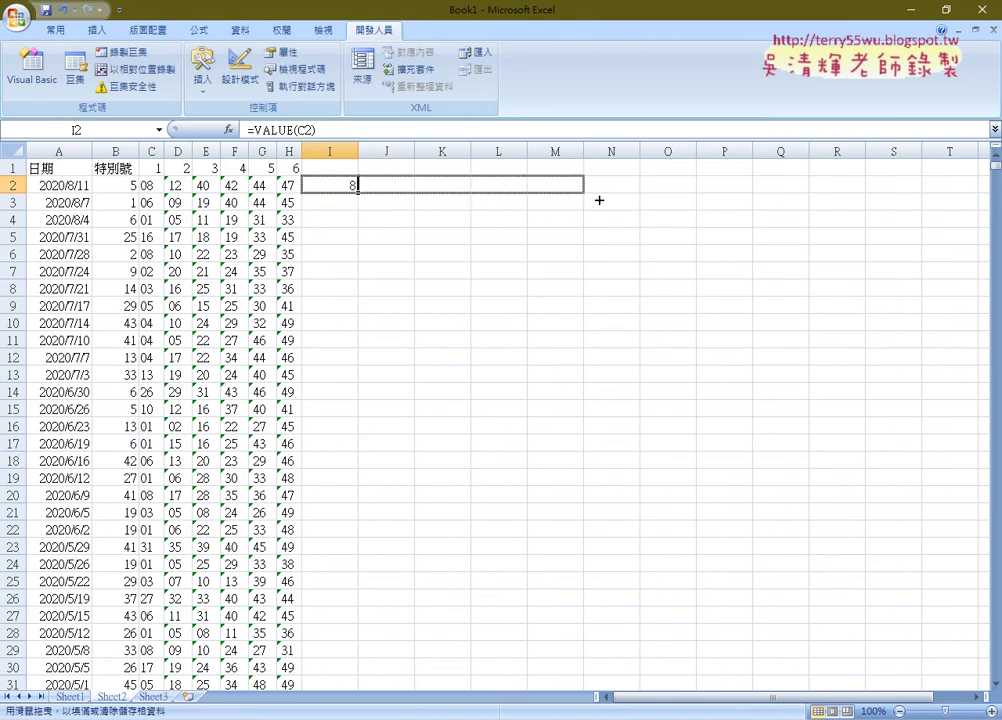
drag(601, 200, 638, 196)
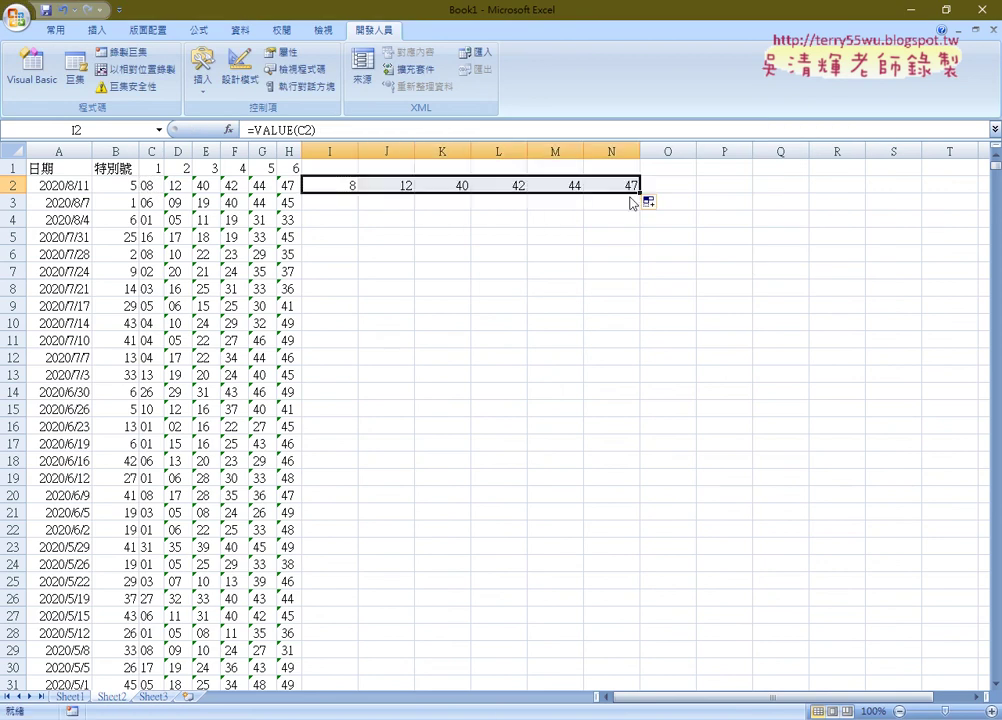
double_click(638, 194)
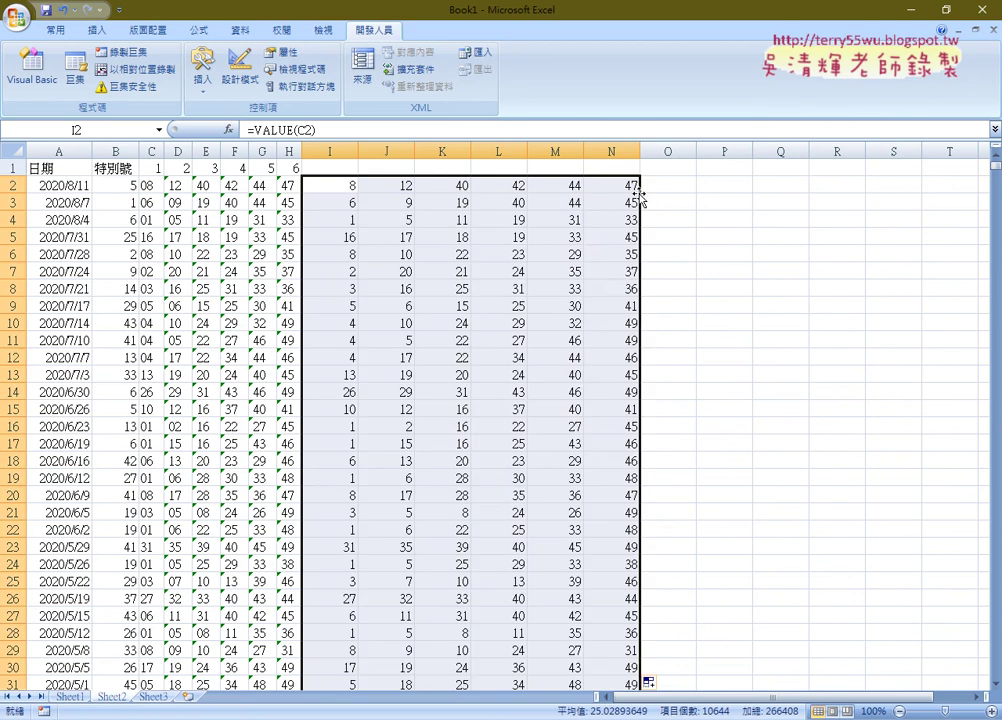
right_click(497, 203)
click(530, 232)
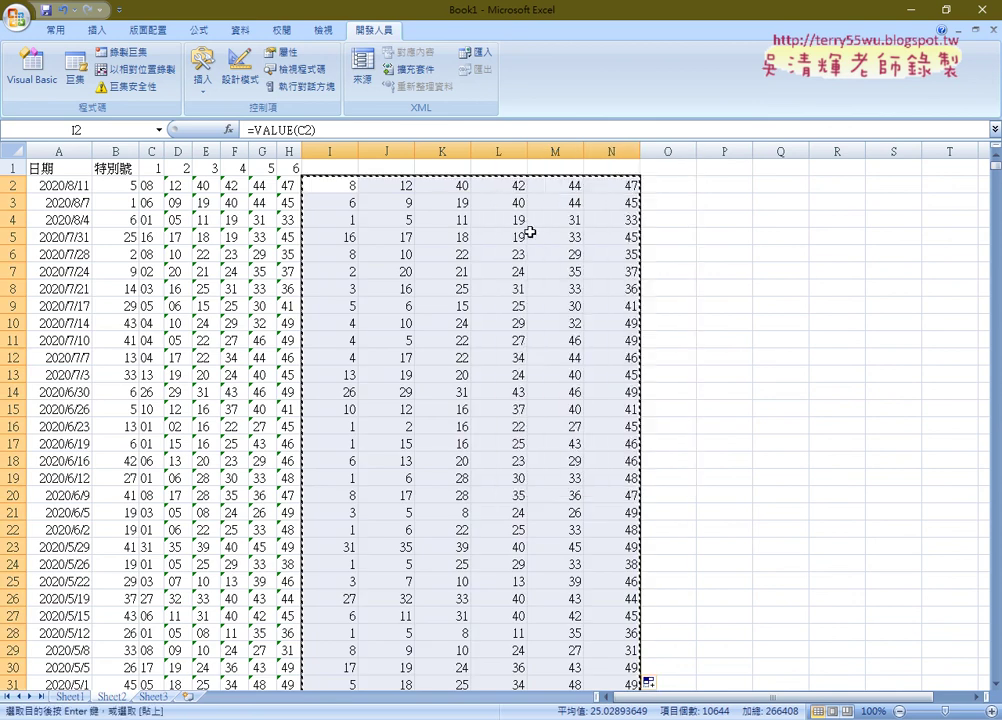
right_click(151, 186)
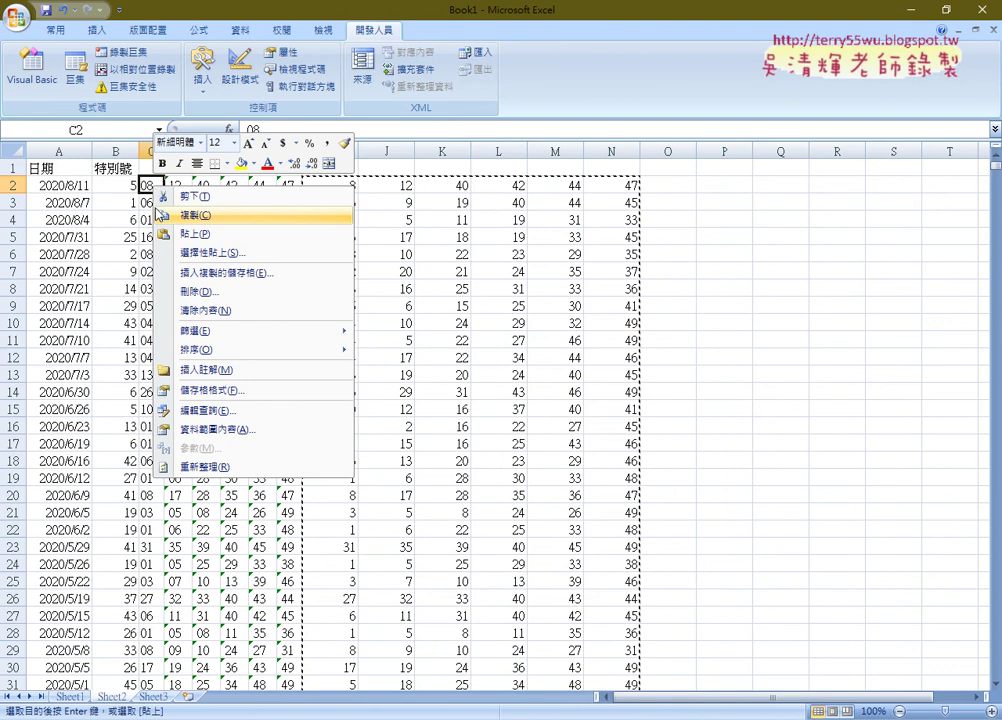
click(218, 254)
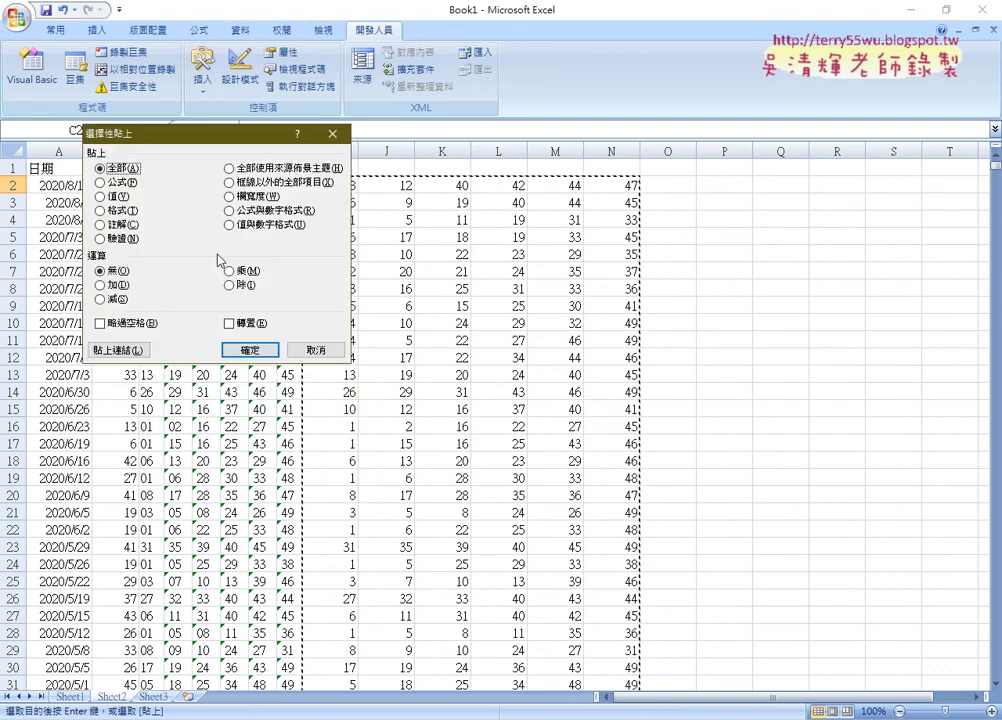
click(118, 197)
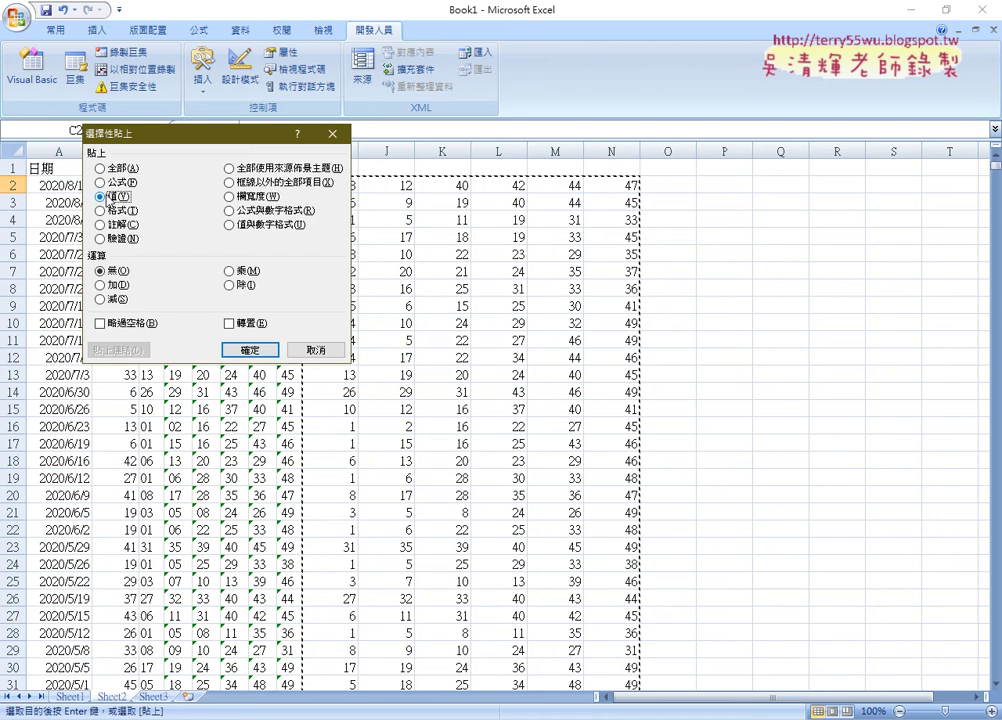
click(250, 350)
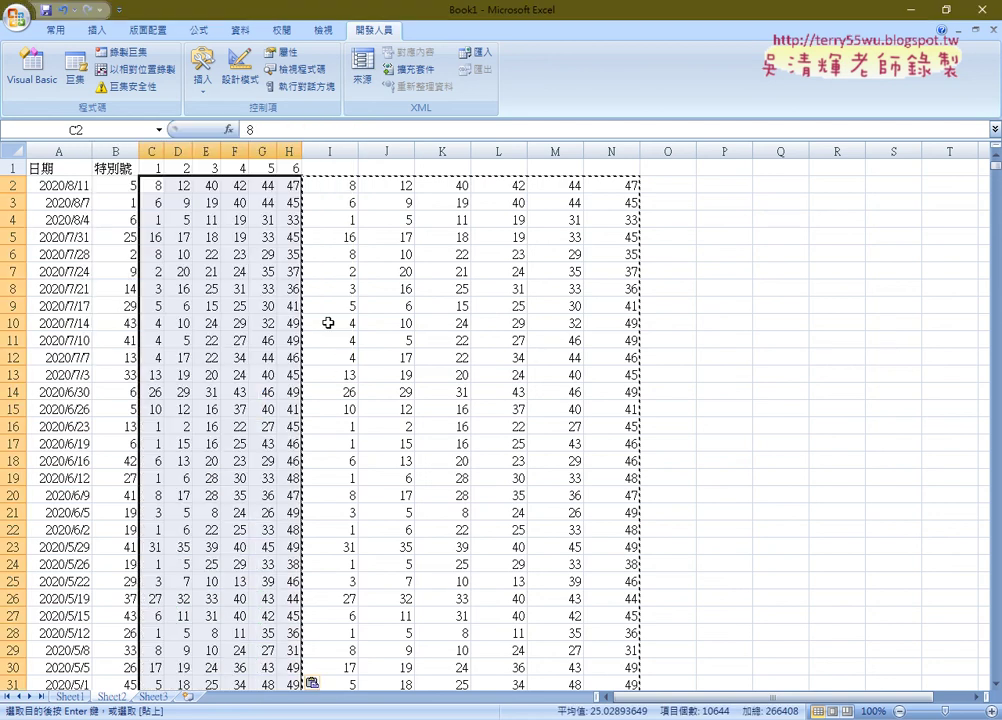
- Clear the helper columns I2:N1775 and return to Sheet3
click(332, 184)
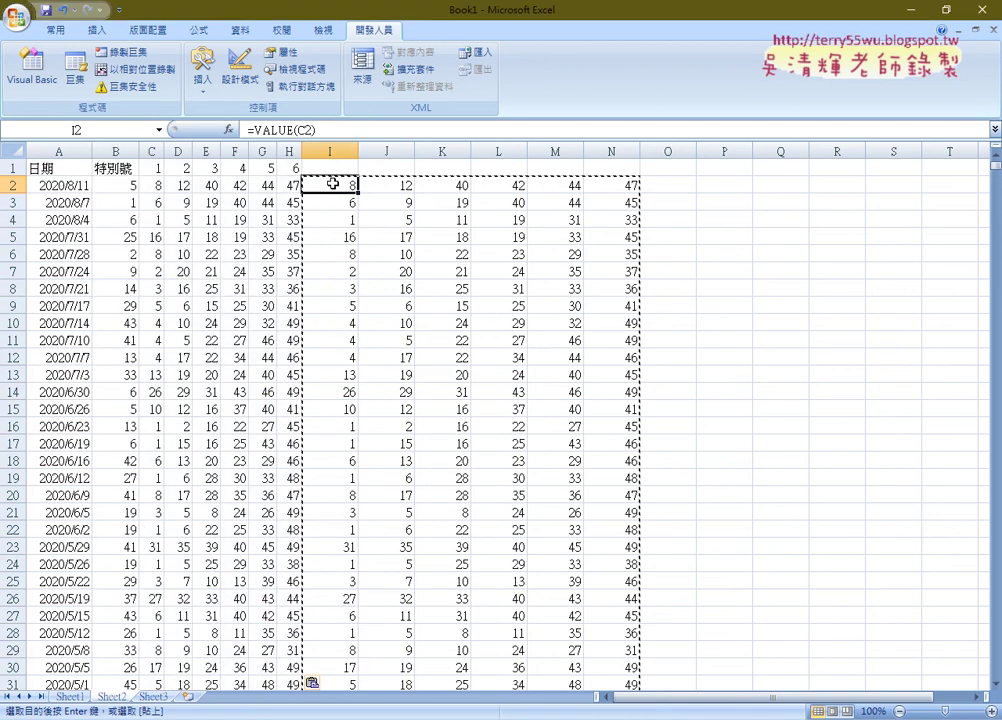
key(ctrl+shift+Right)
key(ctrl+shift+Down)
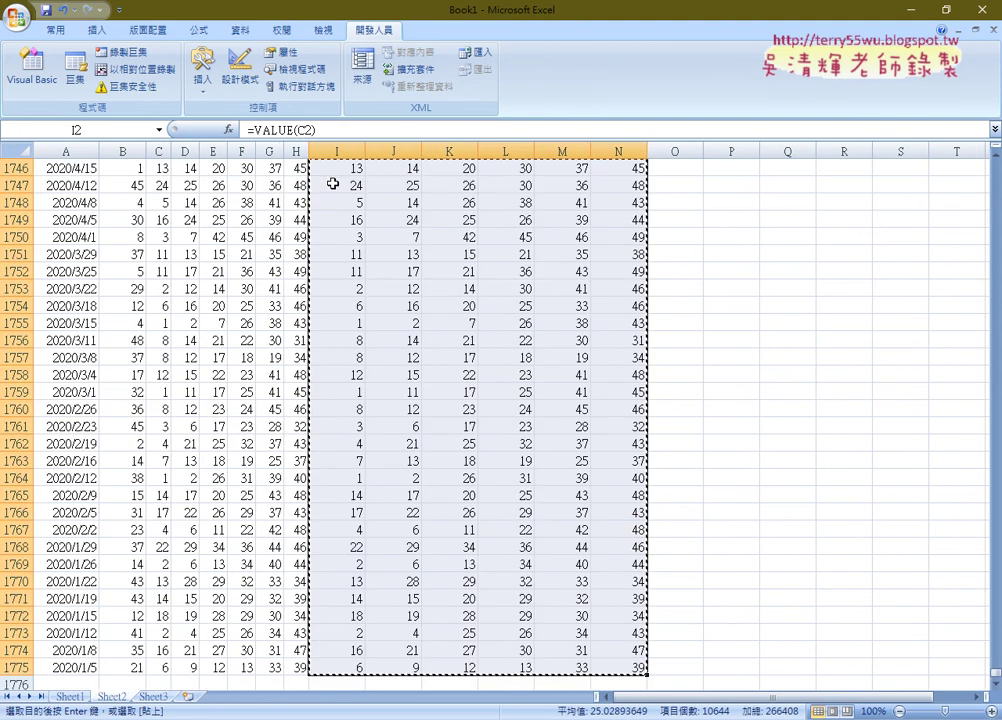
key(Delete)
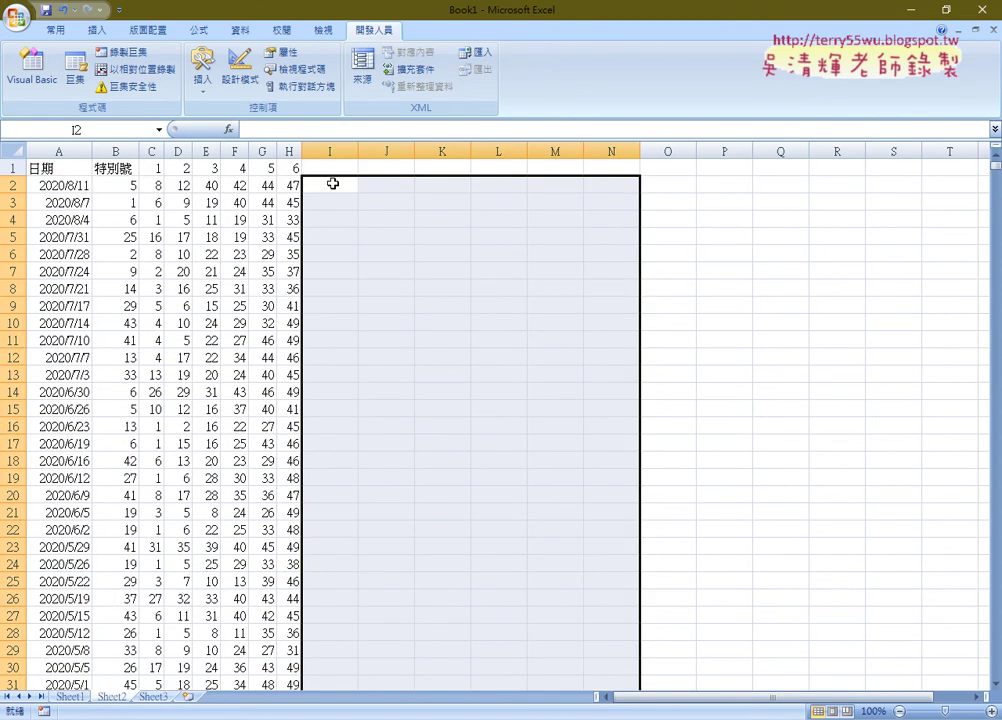
click(150, 697)
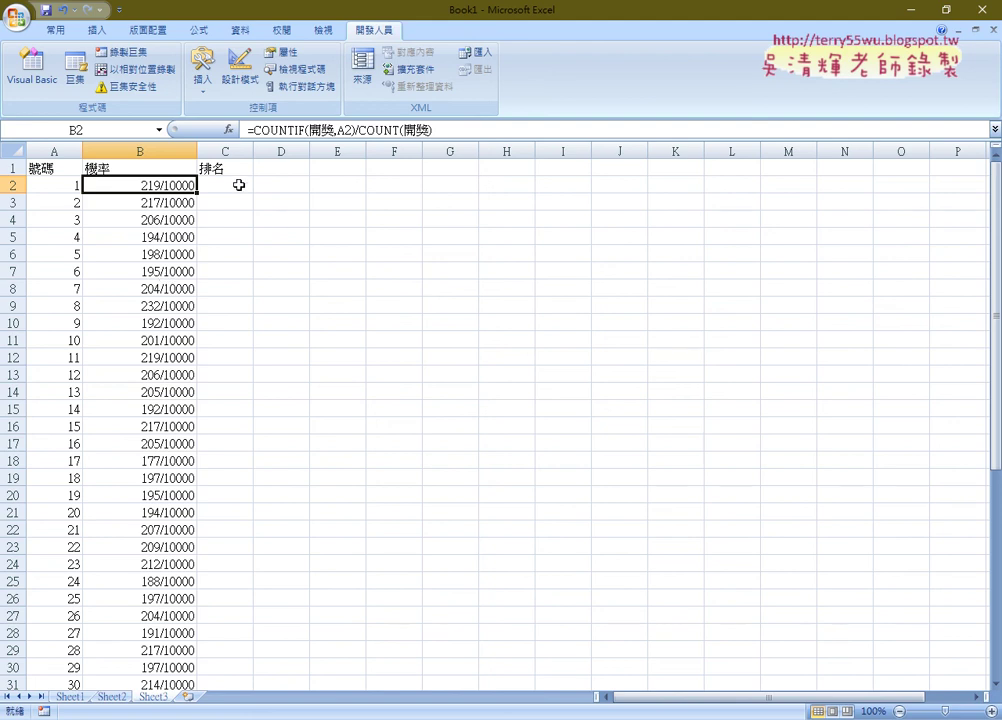
- Insert the RANK function from the Statistical category into cell C2
click(235, 179)
click(233, 137)
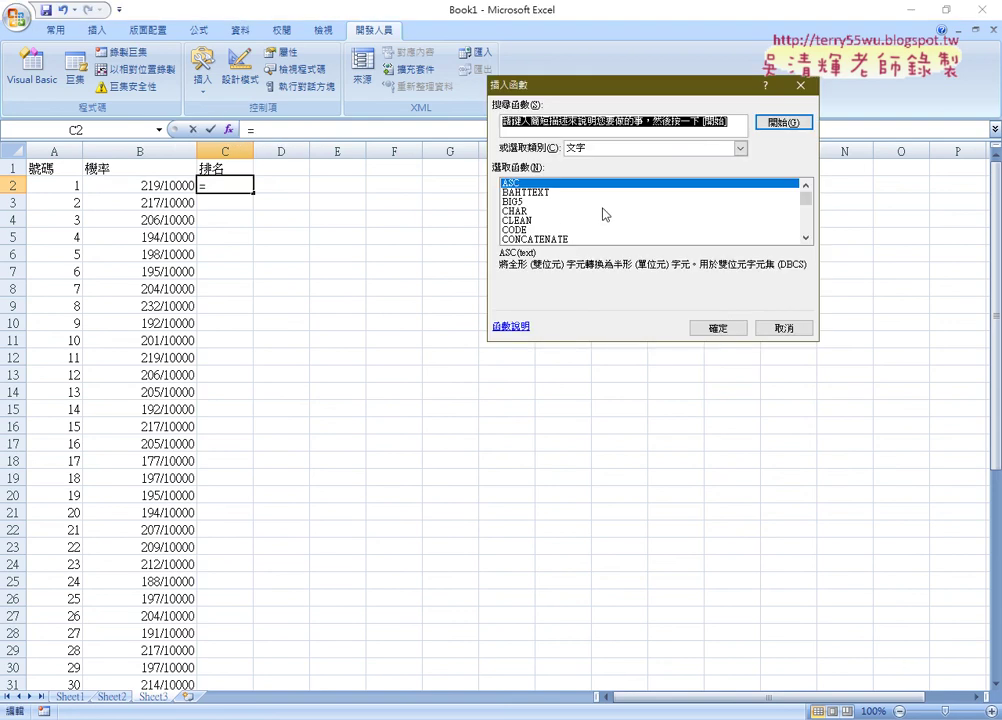
click(682, 150)
click(682, 217)
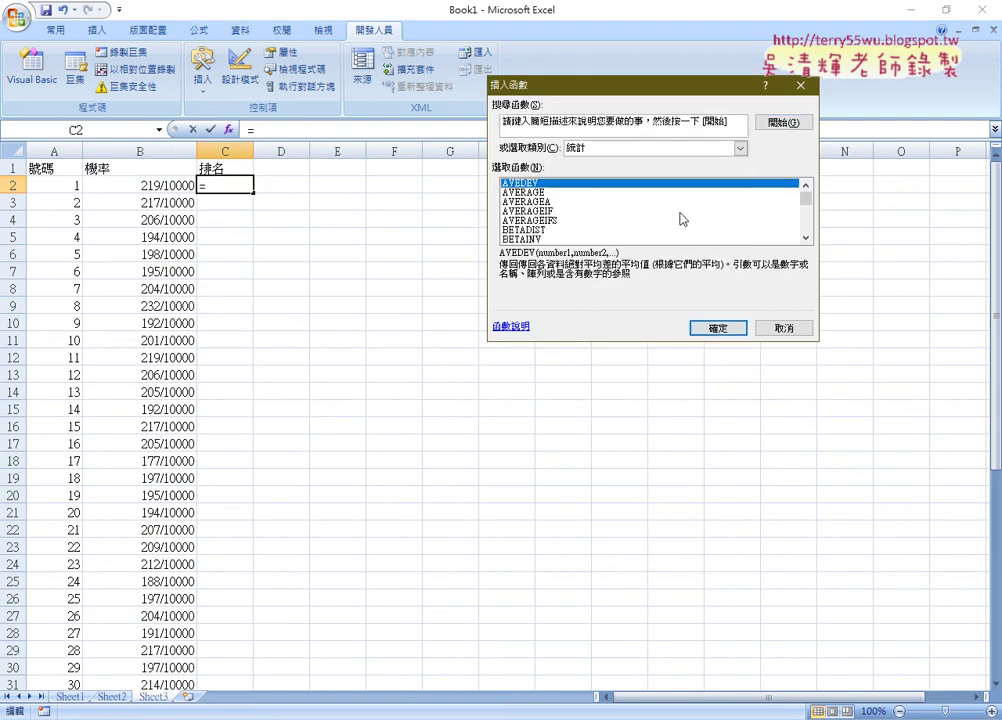
click(806, 238)
click(806, 238)
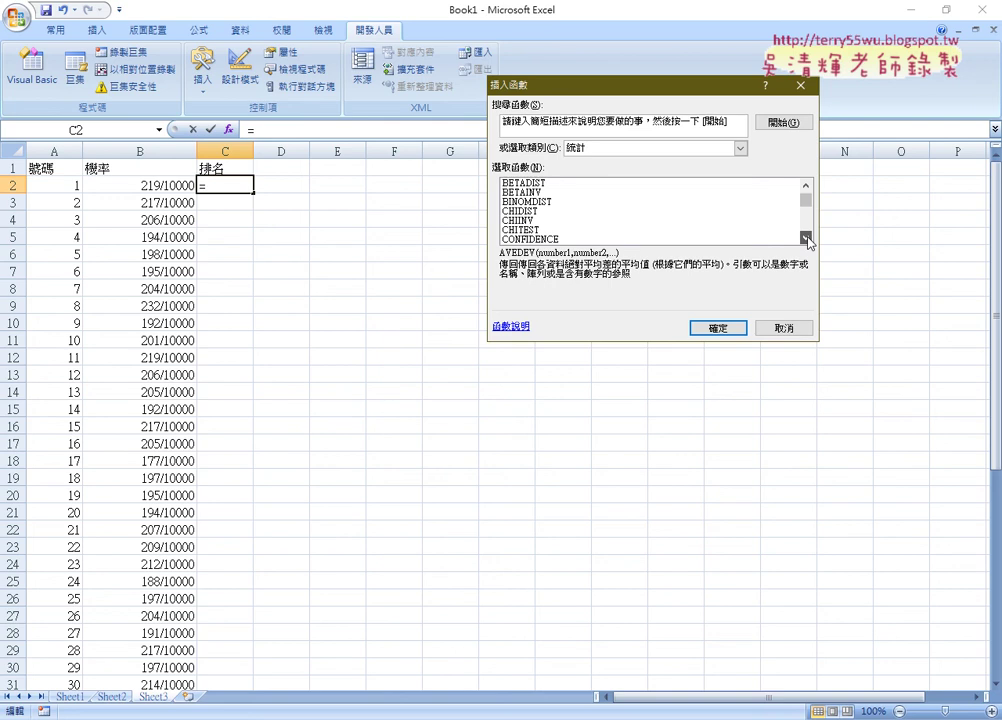
click(806, 238)
click(806, 238)
click(806, 238)
click(806, 238)
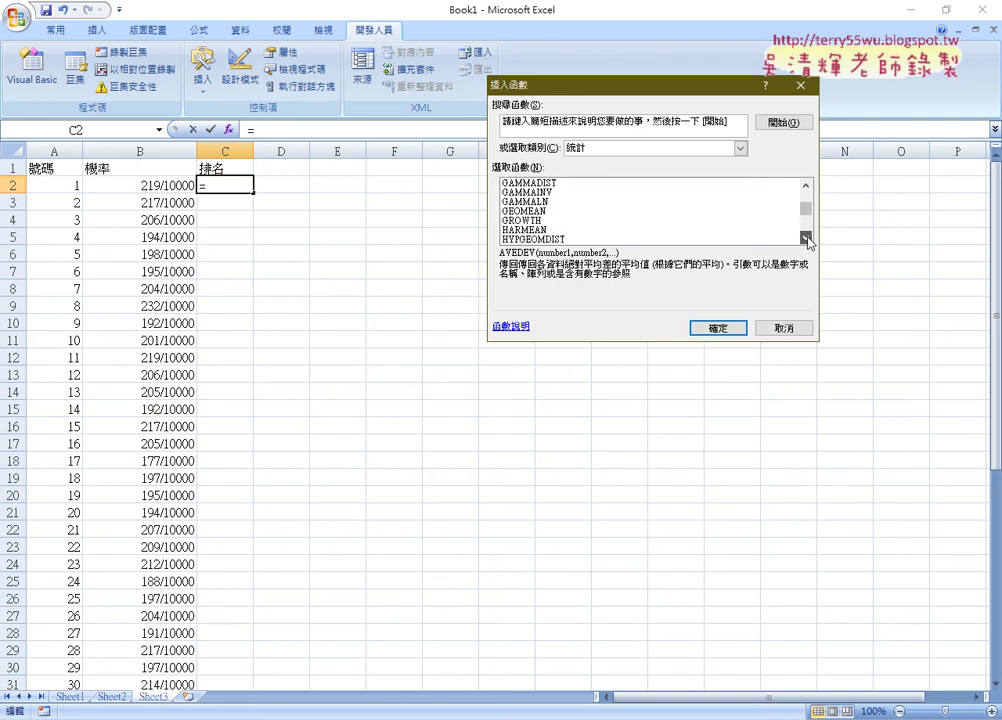
click(806, 238)
click(806, 238)
click(806, 238)
click(806, 238)
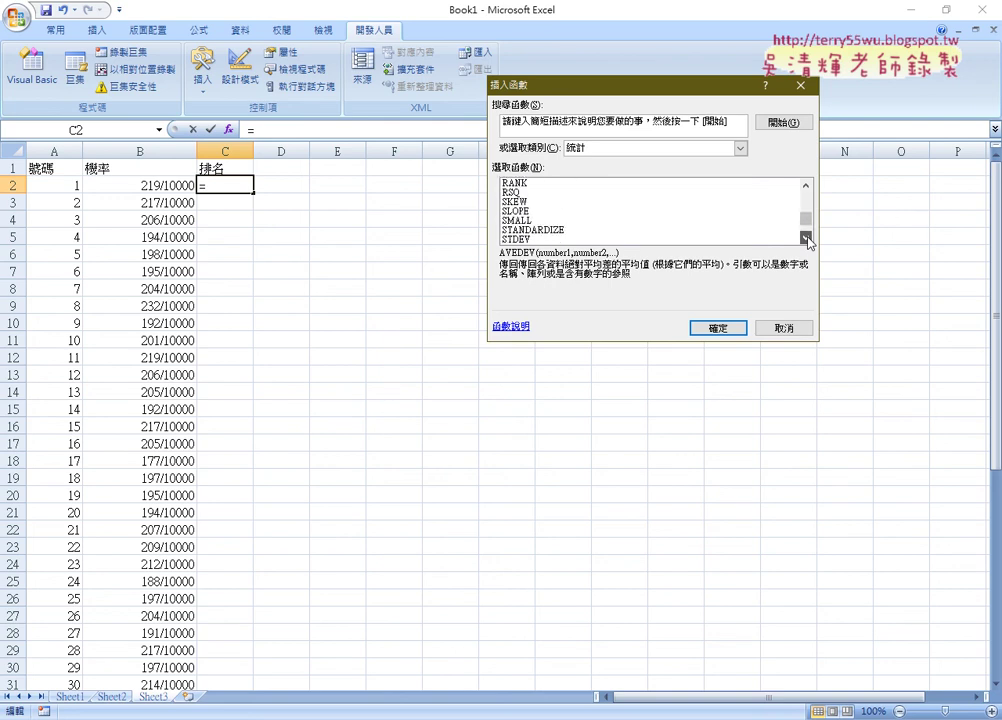
click(806, 238)
click(806, 186)
click(806, 186)
click(806, 186)
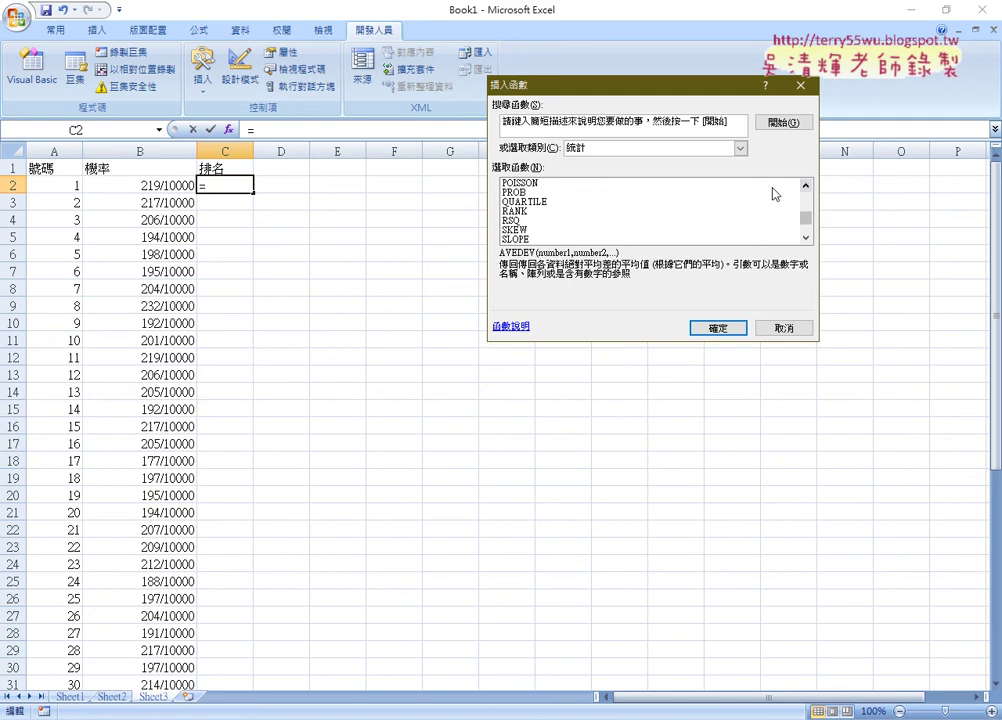
click(543, 212)
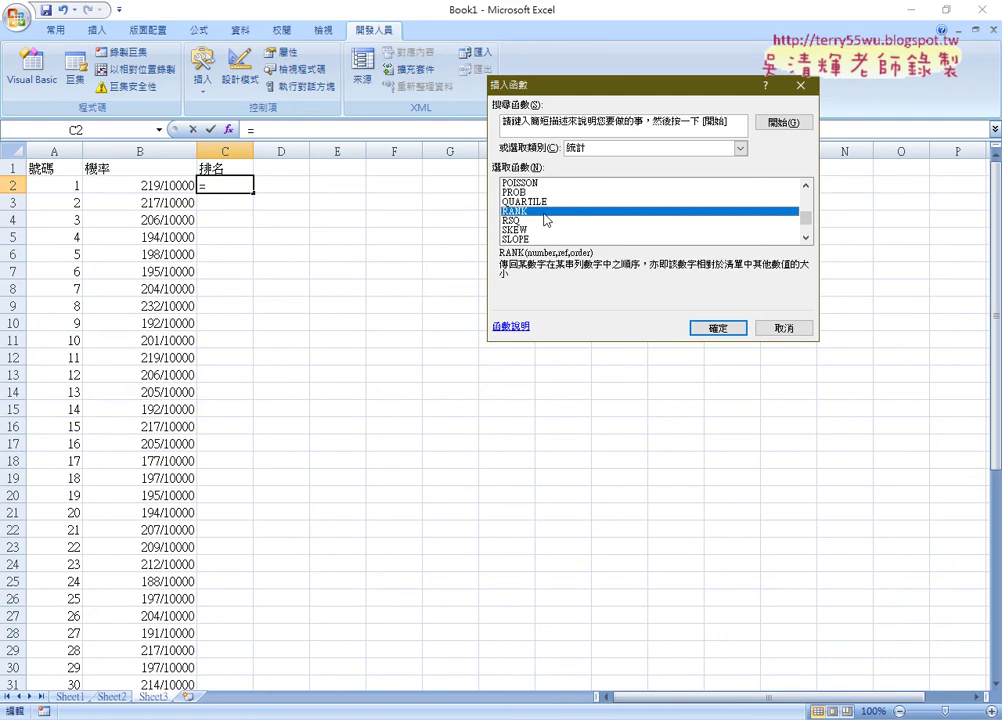
double_click(544, 213)
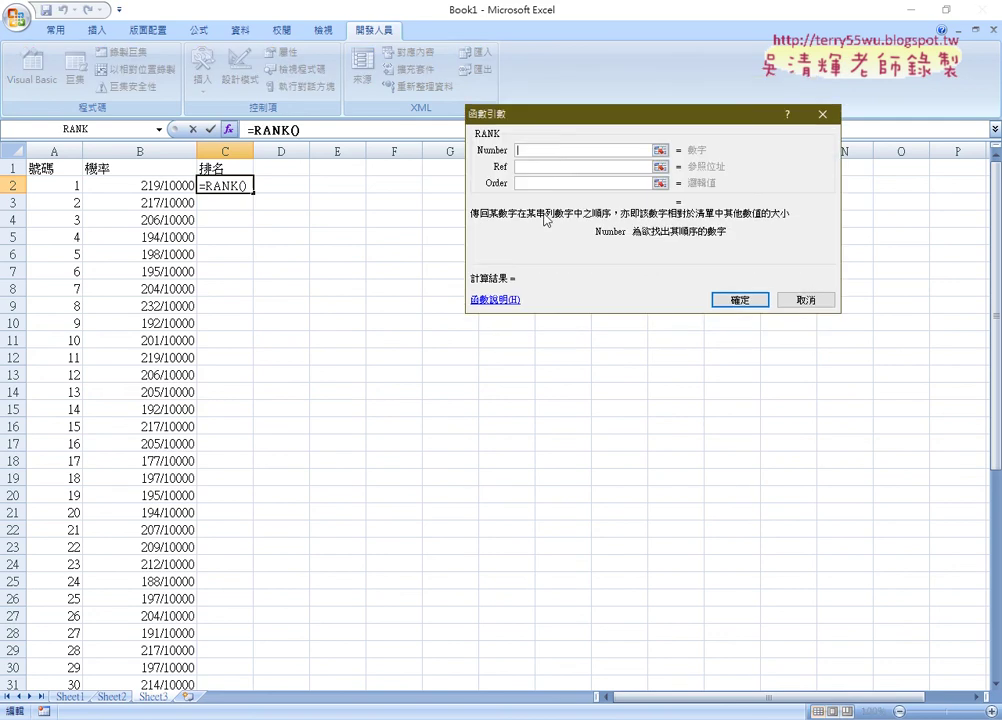
- Set RANK's Number to B2 and Ref to absolute $B$2:$B$50, giving 5
click(150, 185)
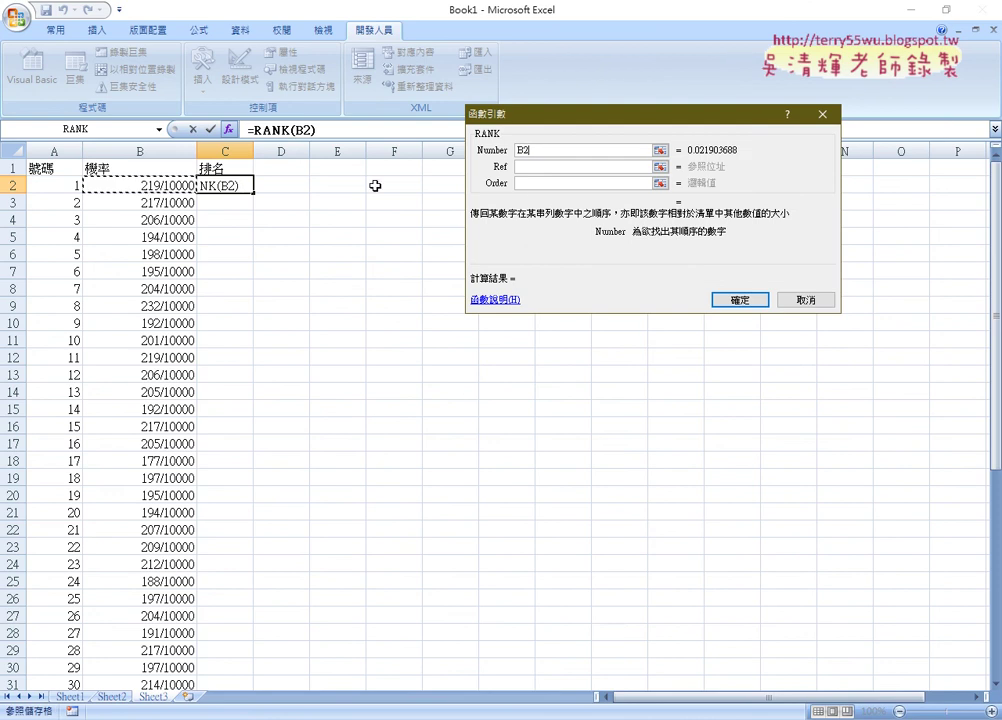
click(520, 166)
click(145, 186)
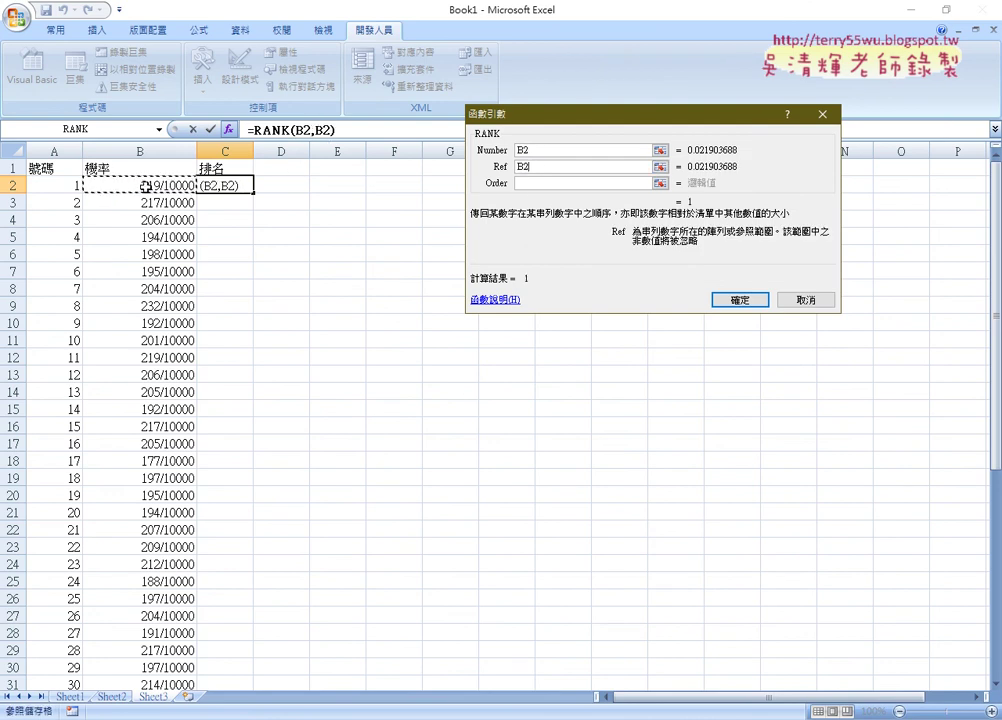
key(ctrl+shift+Down)
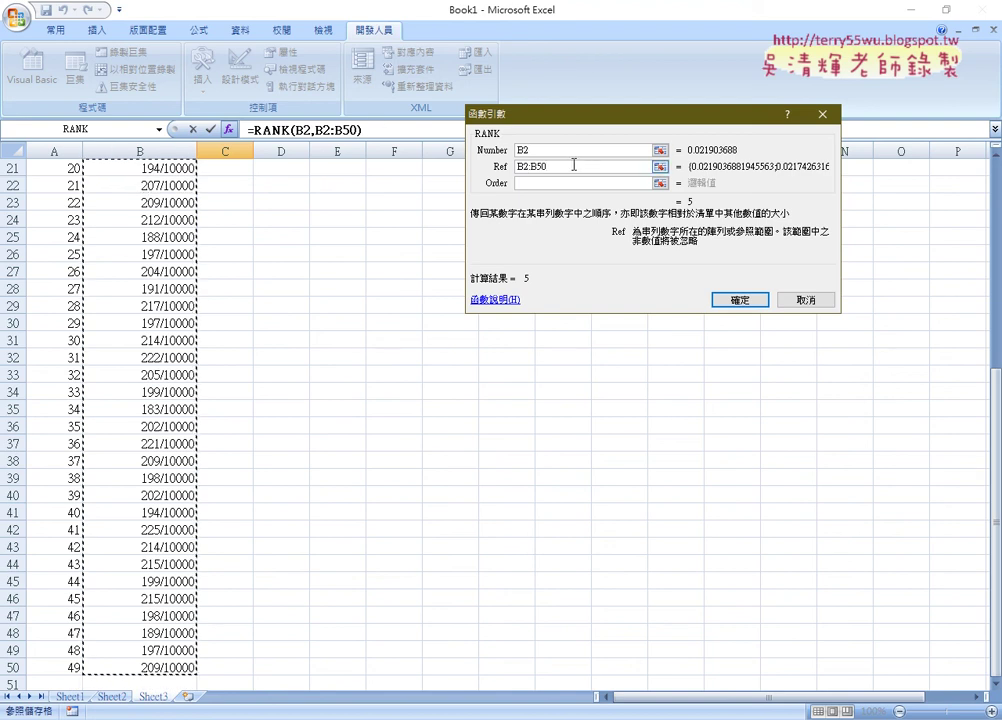
drag(575, 166, 489, 170)
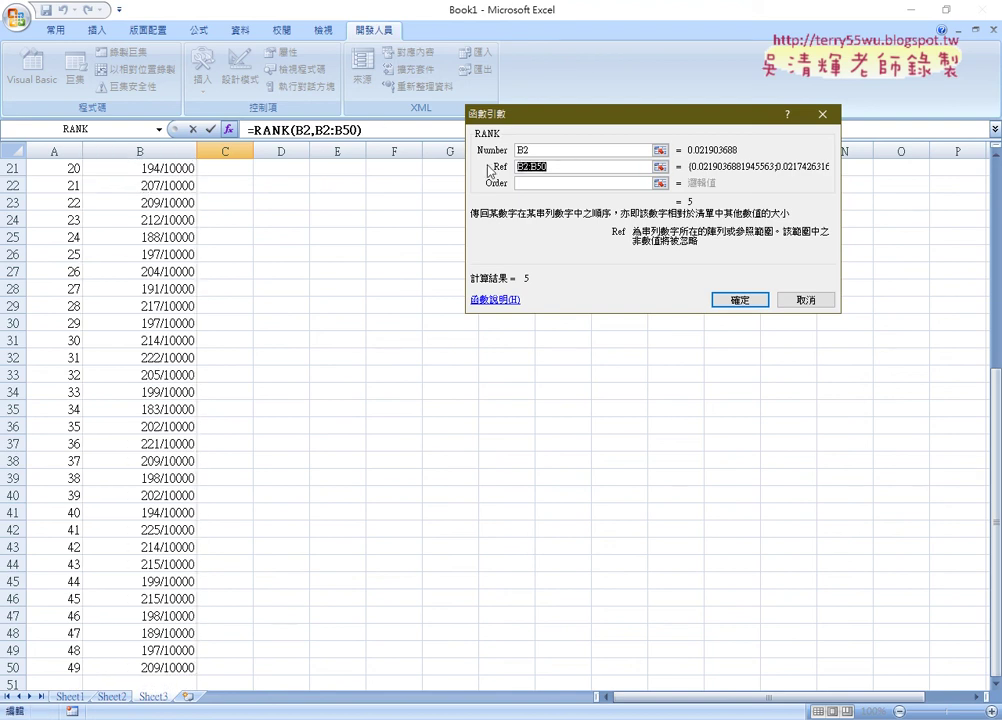
key(F4)
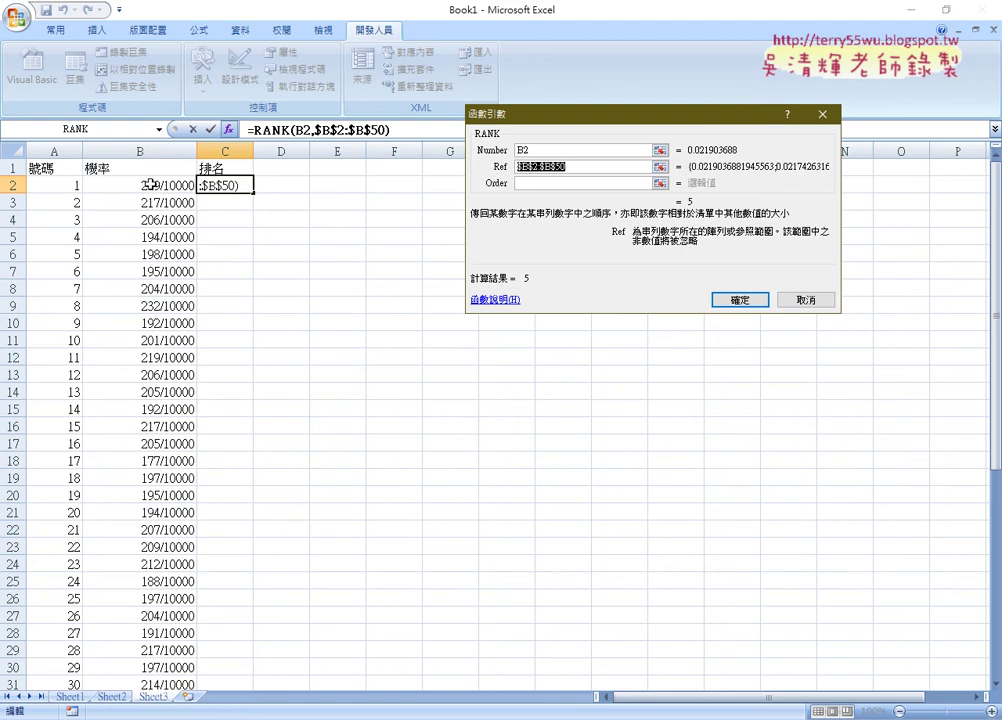
click(748, 301)
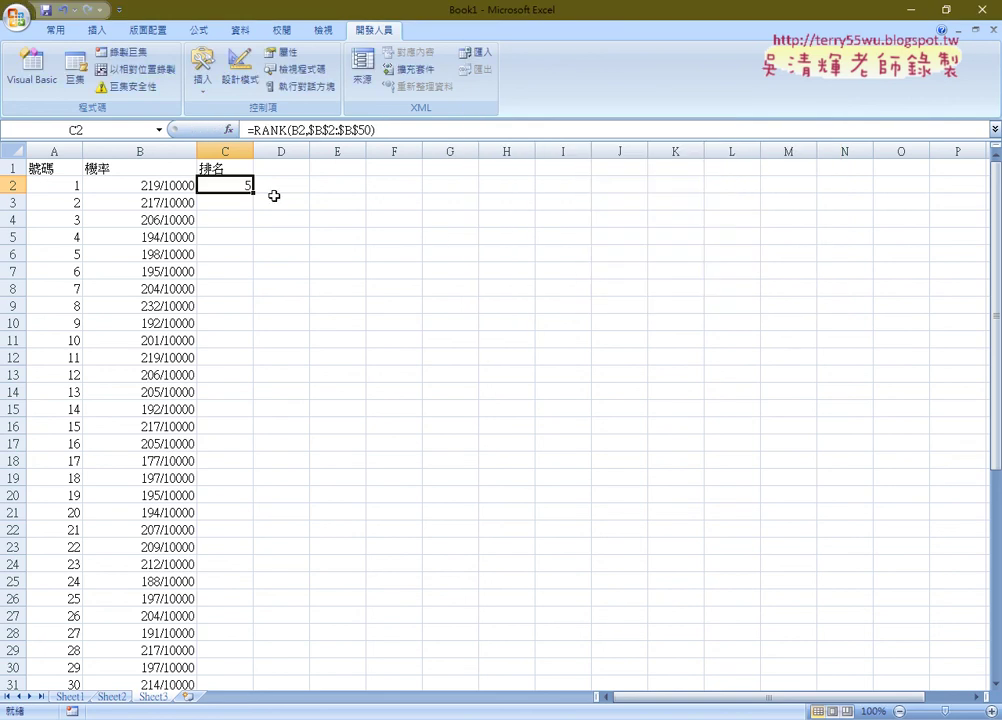
- Fill the RANK formula down to row 50, note number 8 ranks first, then go to Sheet2
double_click(253, 192)
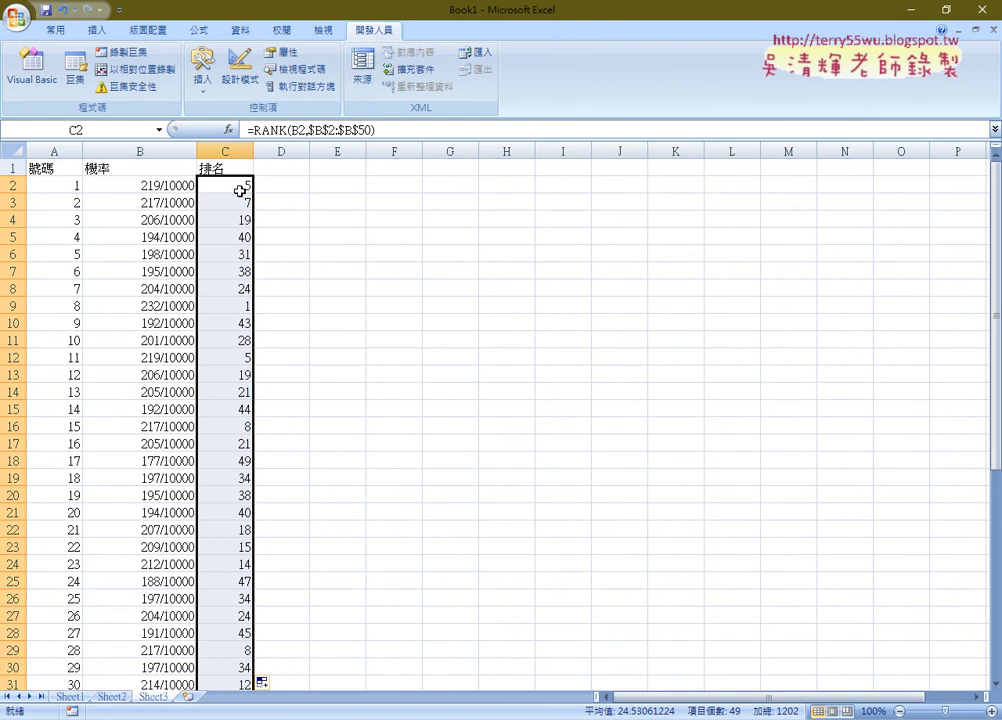
drag(47, 305, 212, 304)
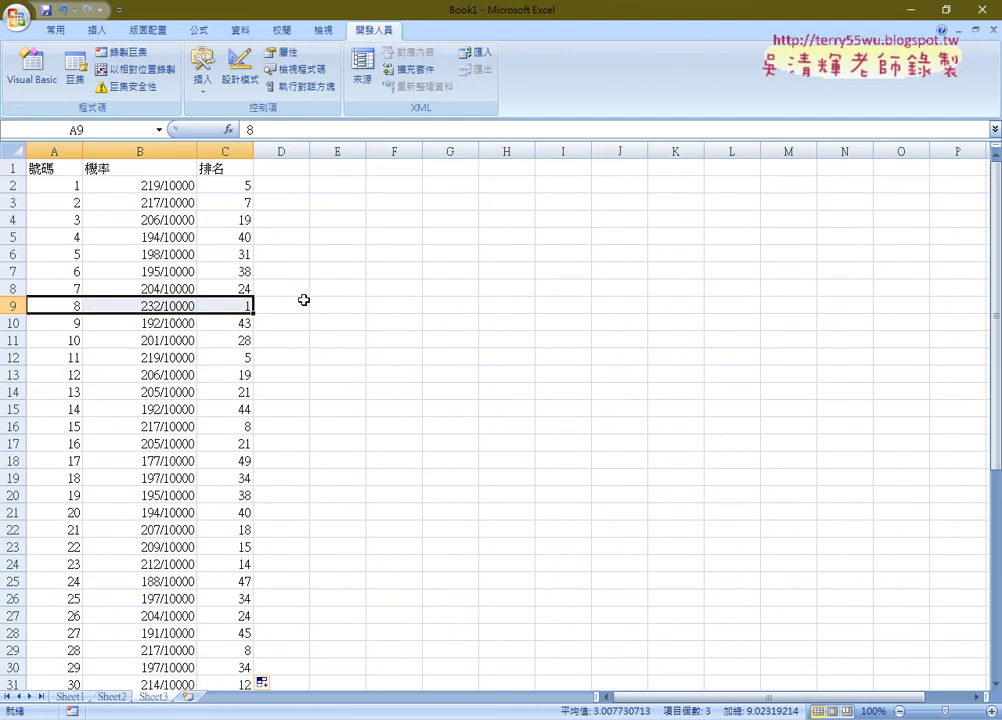
click(113, 698)
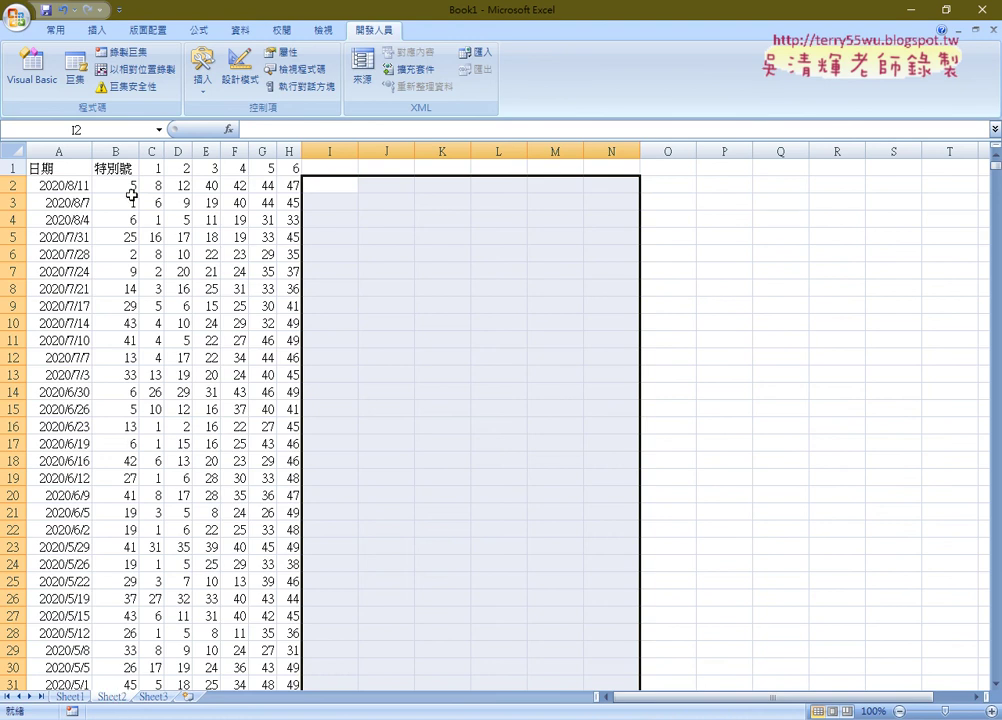
- Select the Sheet2 draw numbers from B2:H2 to the last row and check the 開獎 range name
drag(120, 185, 284, 186)
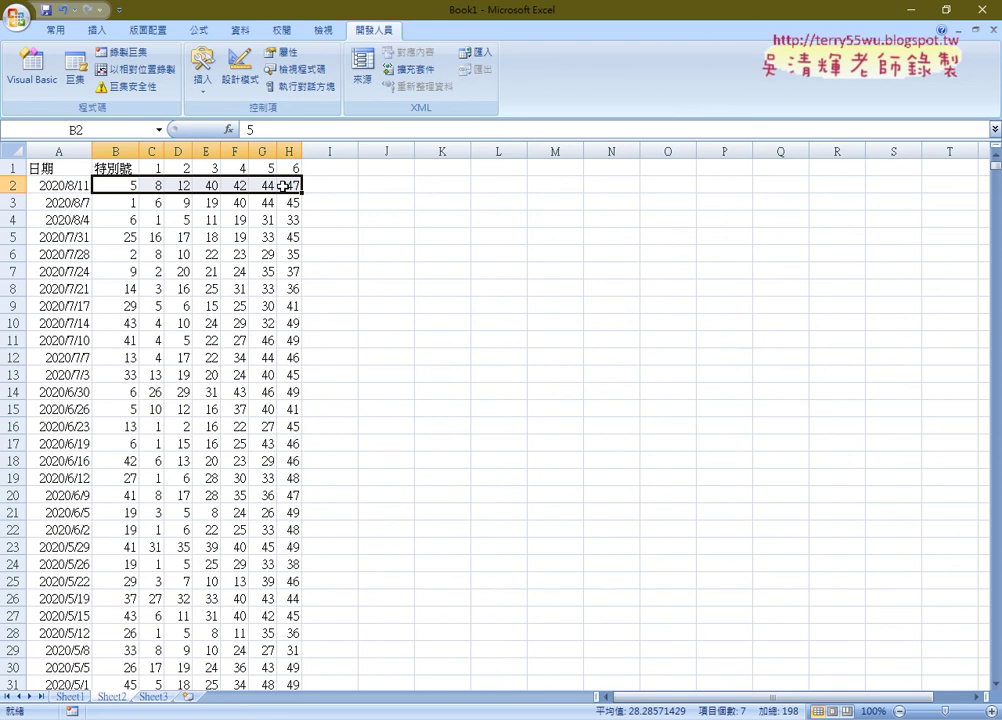
key(ctrl+shift+Down)
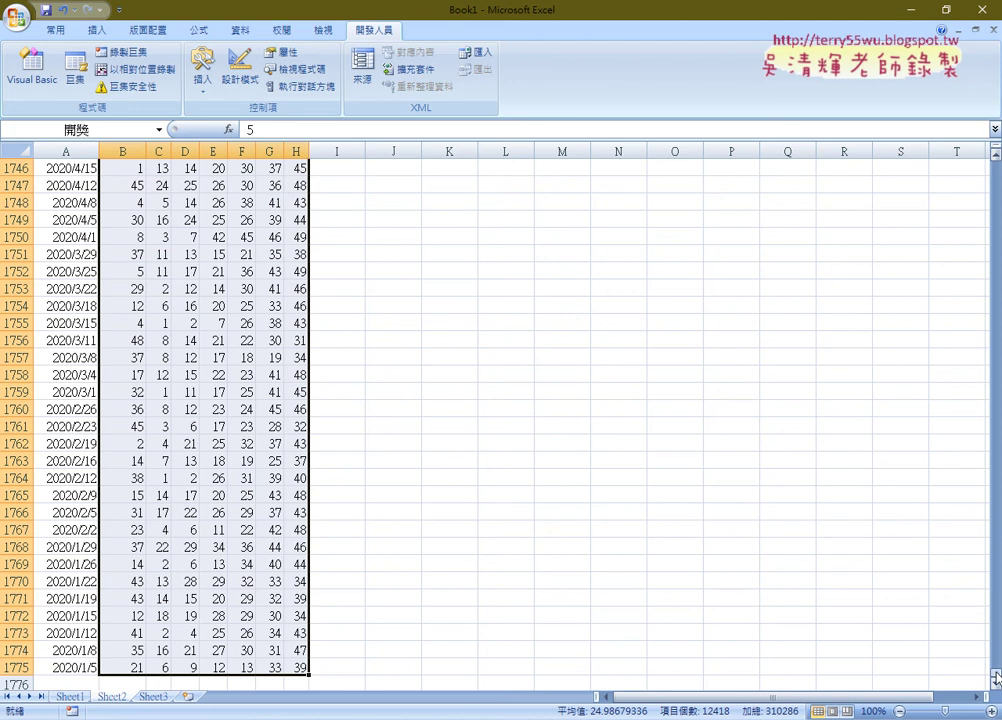
drag(996, 678, 843, 152)
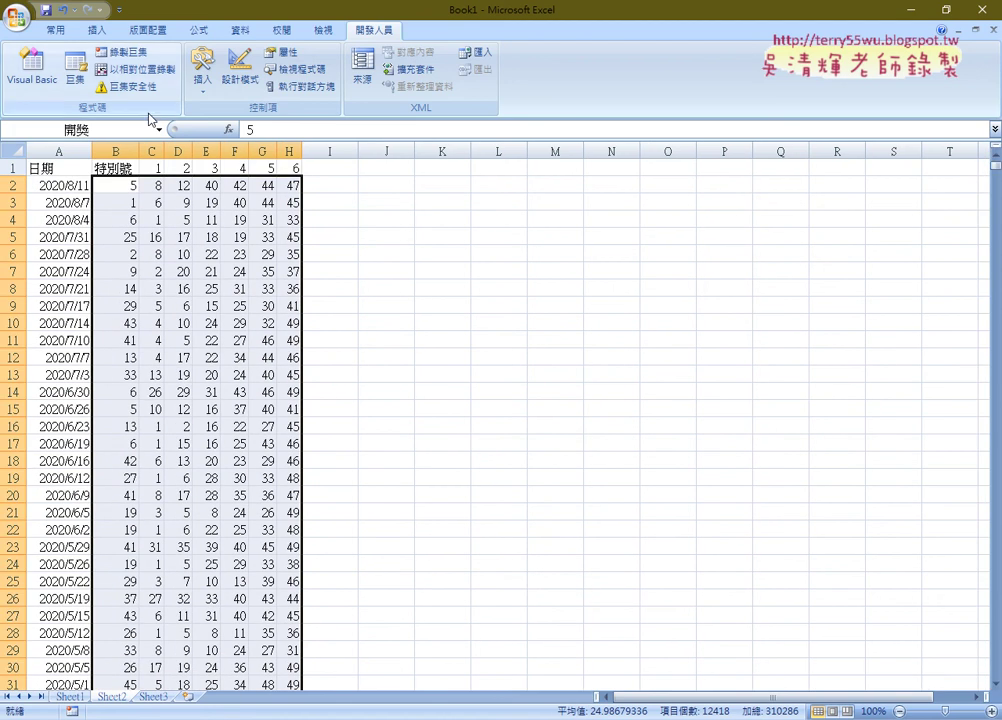
click(93, 131)
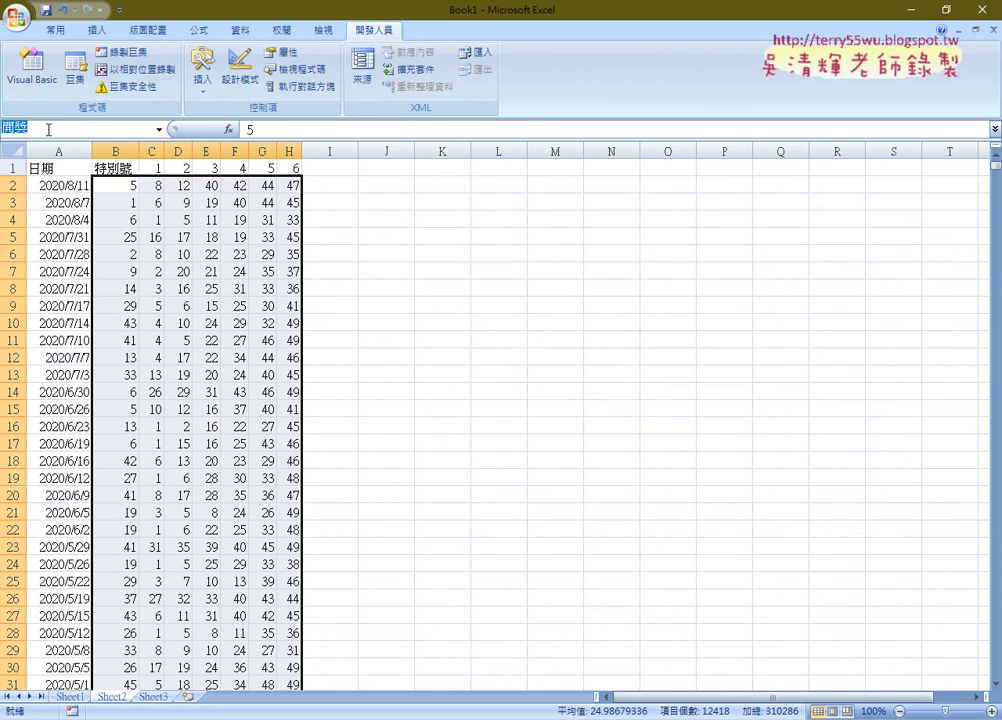
- Look up the VALUE text function for I2, cancel, and return to Sheet3's B2
drag(152, 185, 287, 186)
click(333, 186)
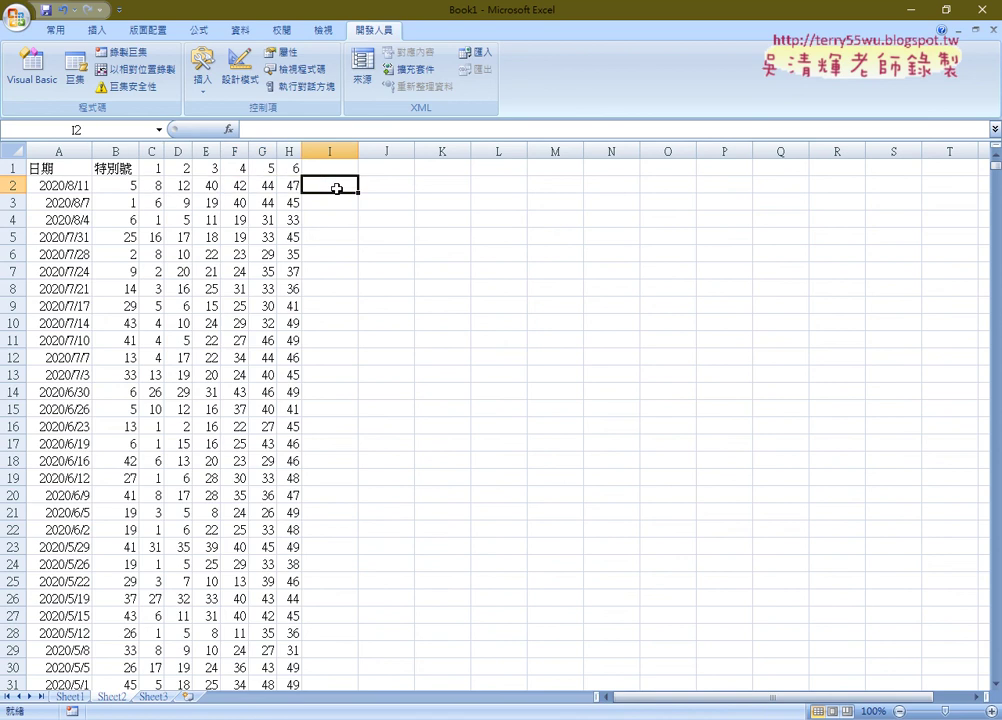
click(228, 130)
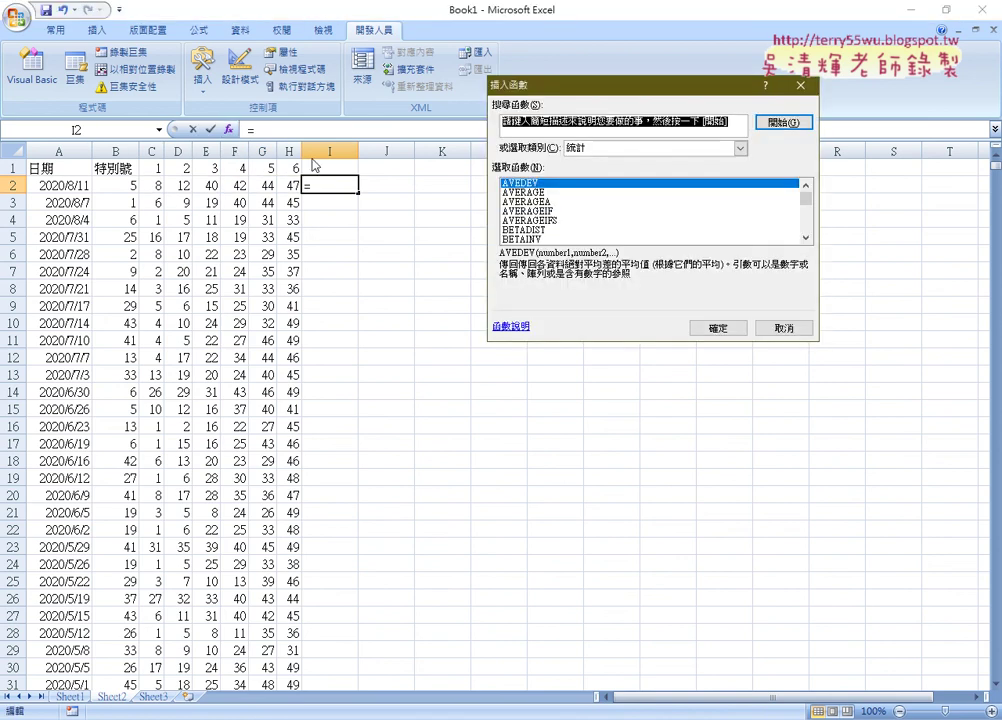
click(630, 149)
click(626, 235)
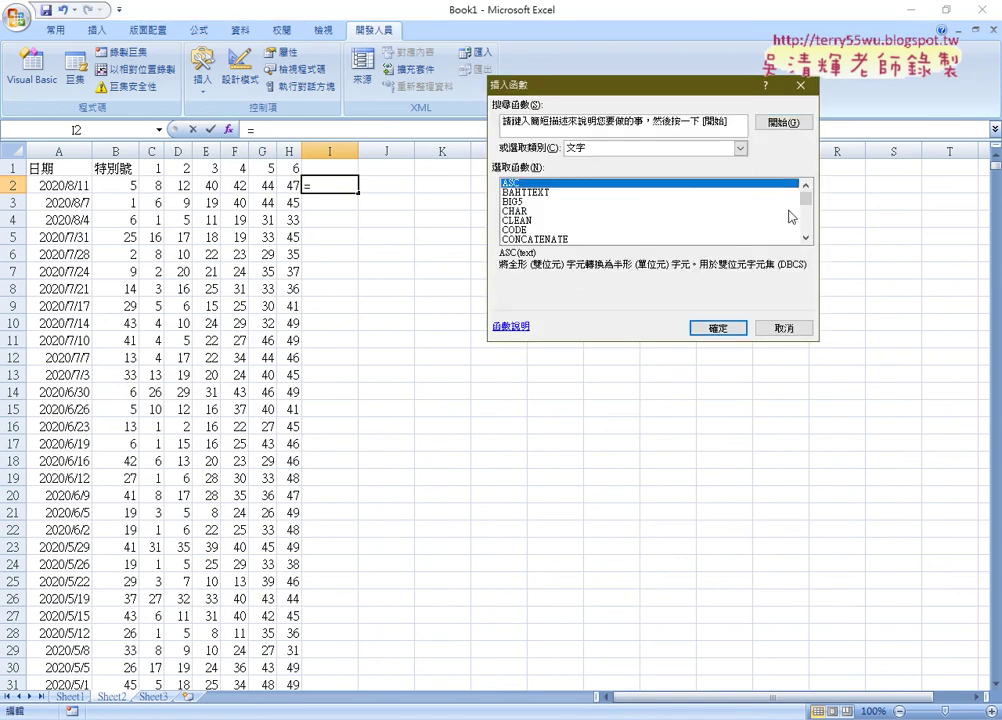
scroll(790, 217, down, 9)
click(533, 240)
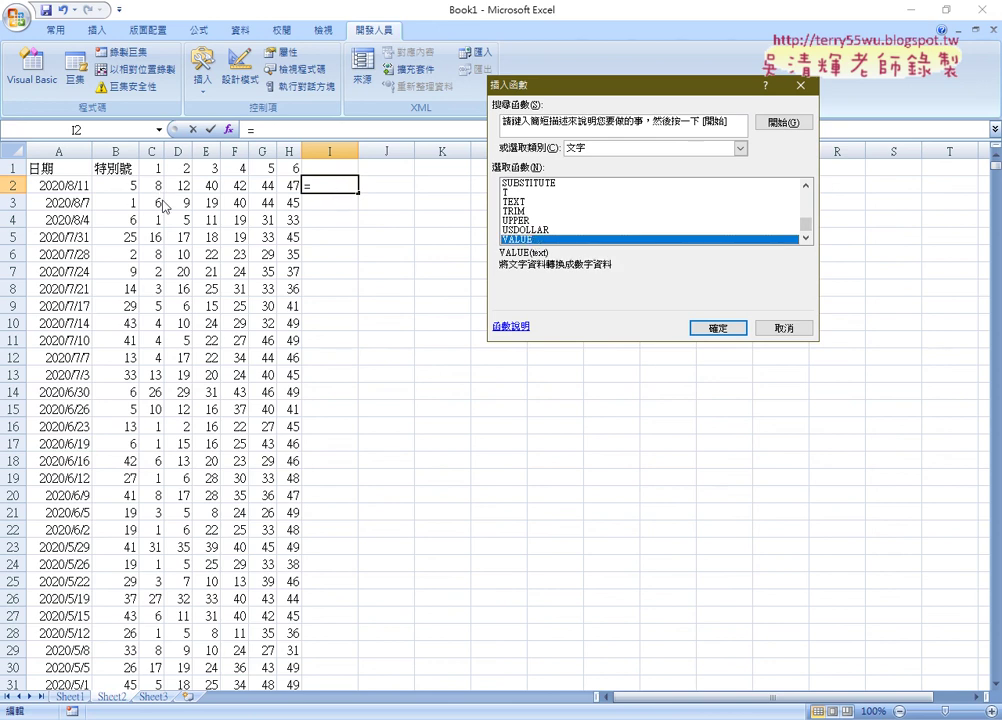
click(781, 328)
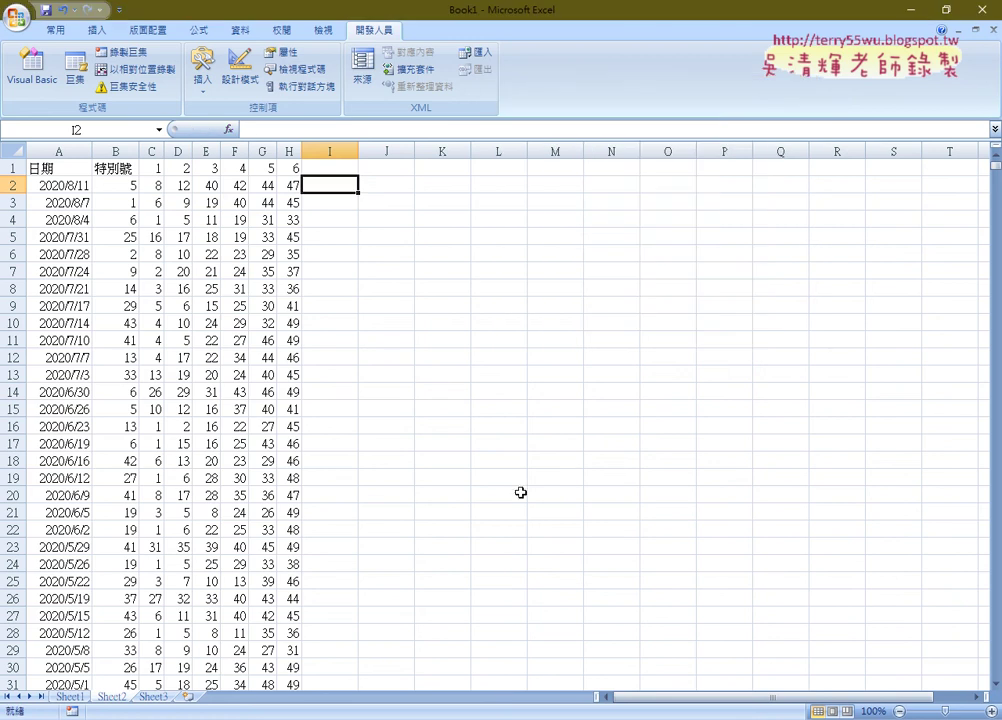
click(153, 696)
click(168, 186)
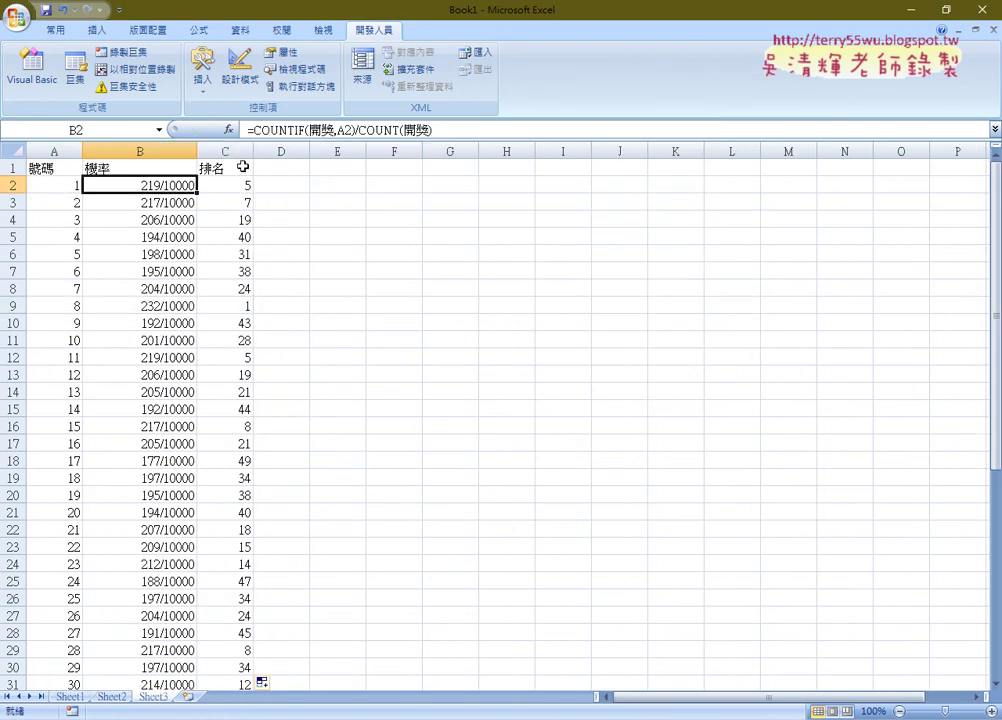
click(287, 130)
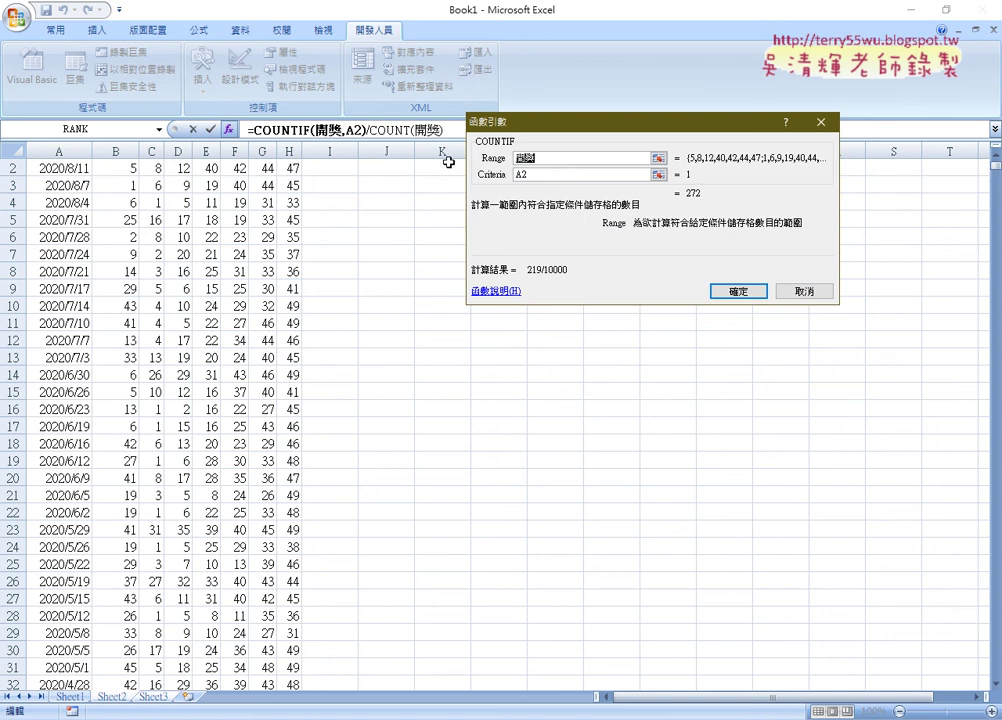
click(549, 157)
click(804, 291)
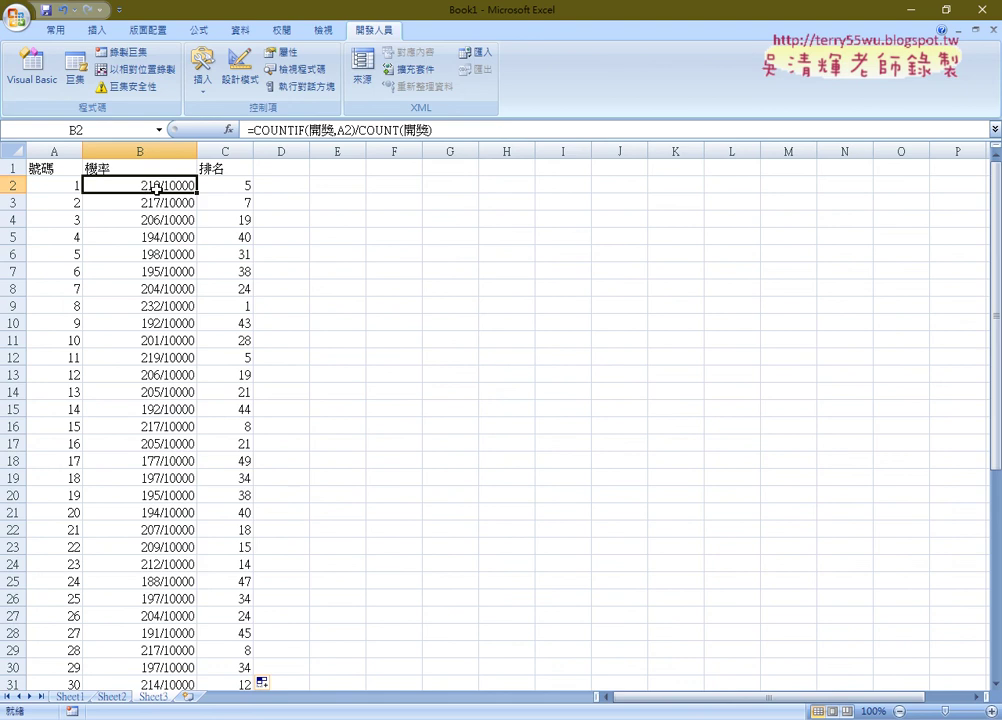
- Format B2 as a Fraction with the As hundredths type
right_click(172, 187)
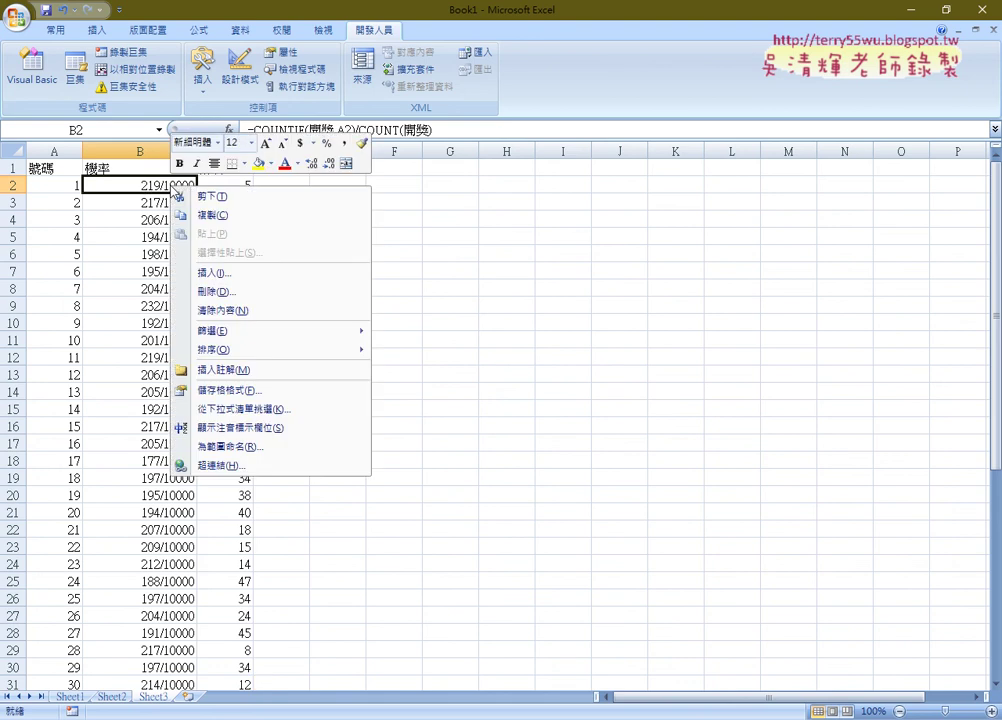
click(220, 390)
drag(116, 220, 569, 55)
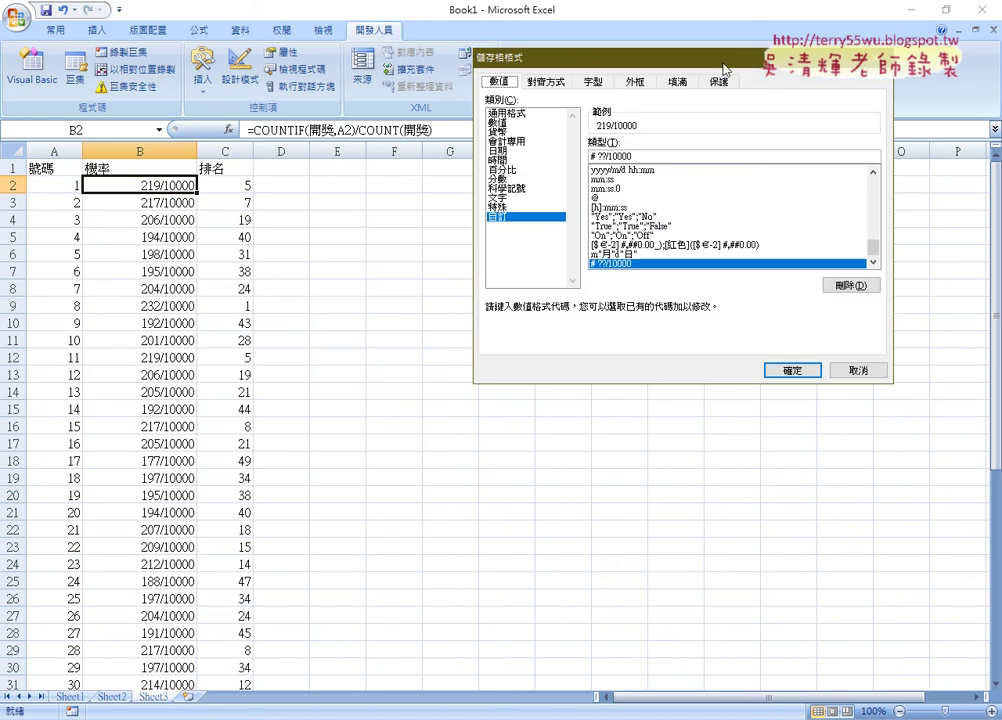
click(498, 179)
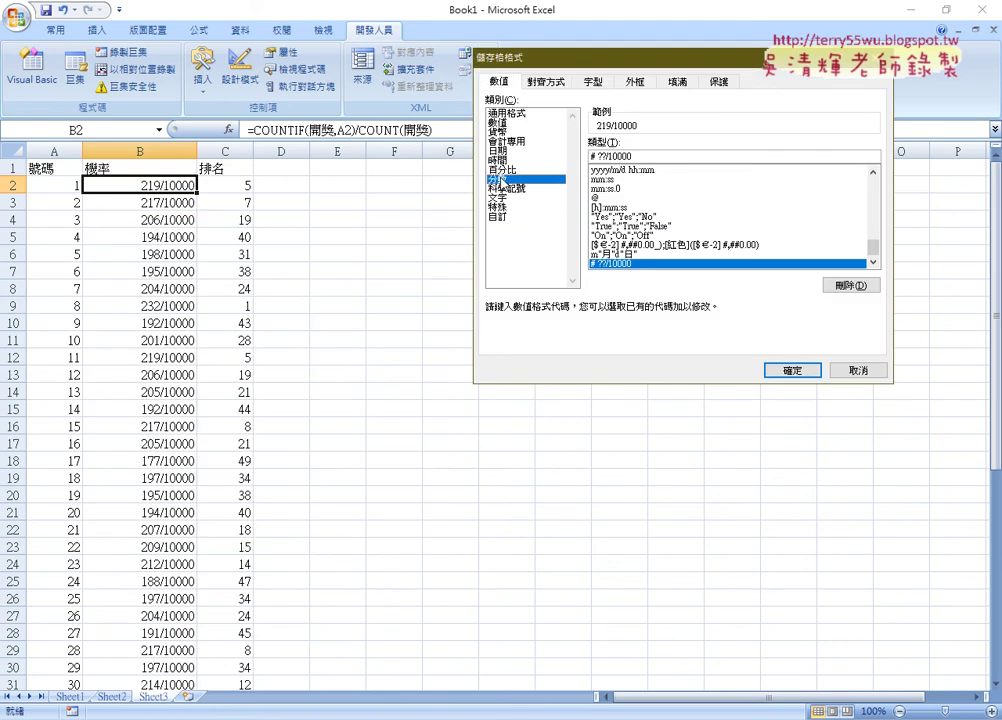
scroll(874, 187, down, 1)
click(631, 212)
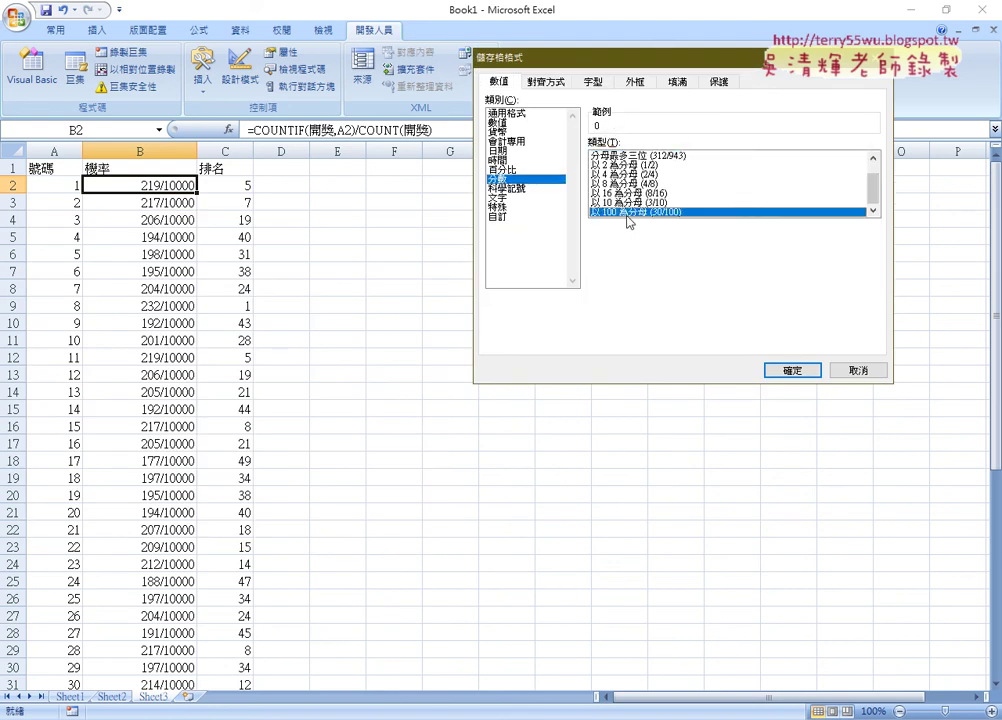
- Change the custom format code to # ??/10000, previewing 219/10000
click(506, 216)
click(634, 155)
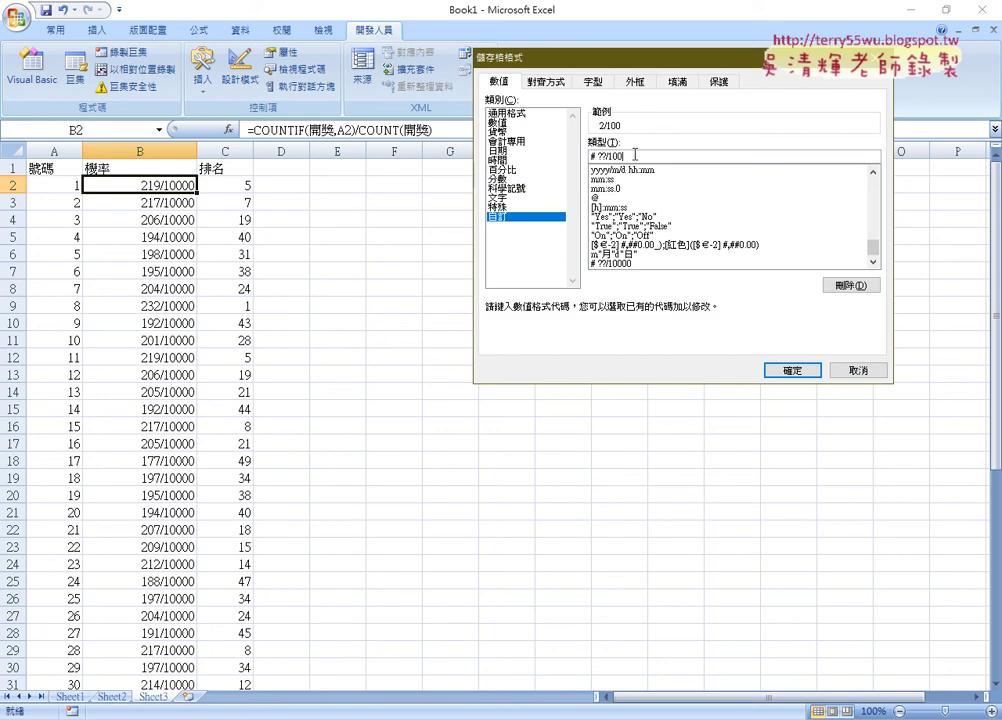
text(00)
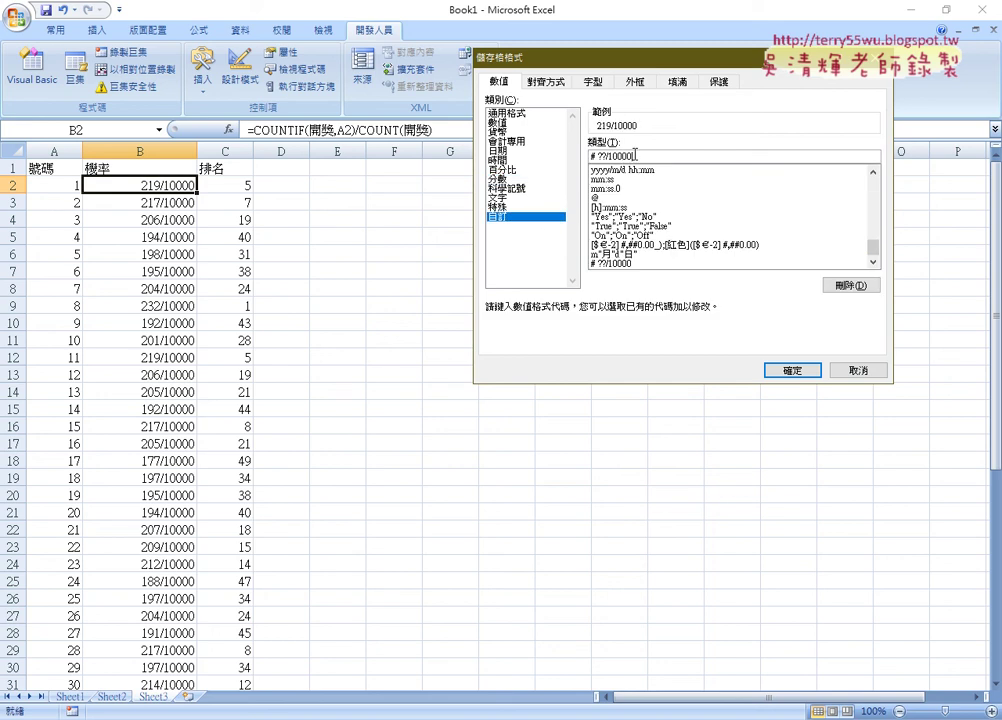